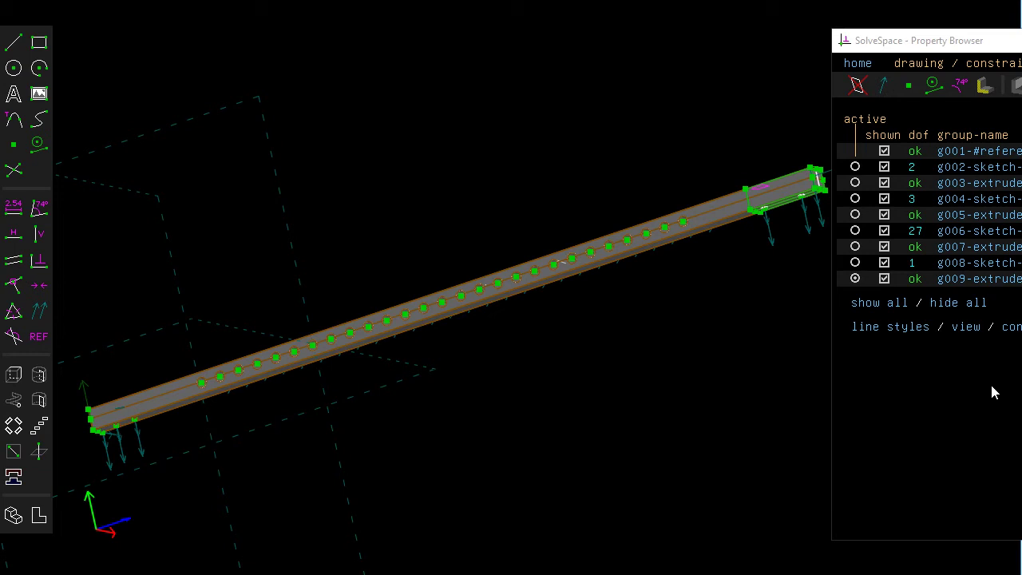
Activate g006-sketch-in-plane so g007–g009 are hidden and its dimensions show
{"action": "middle_click_drag", "start_coordinate": [431, 385], "coordinate": [454, 376]}
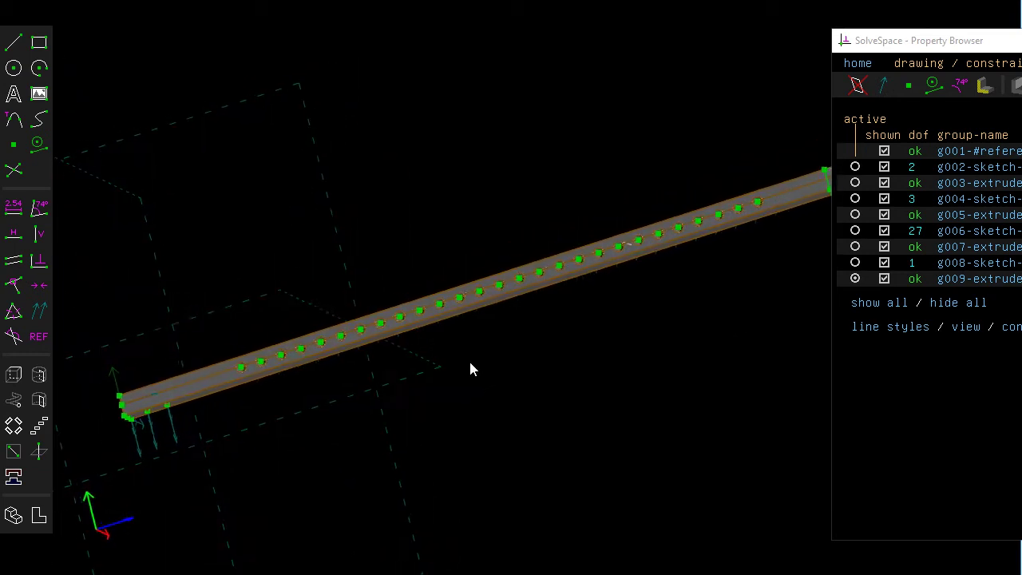
{"action": "left_click", "coordinate": [854, 230]}
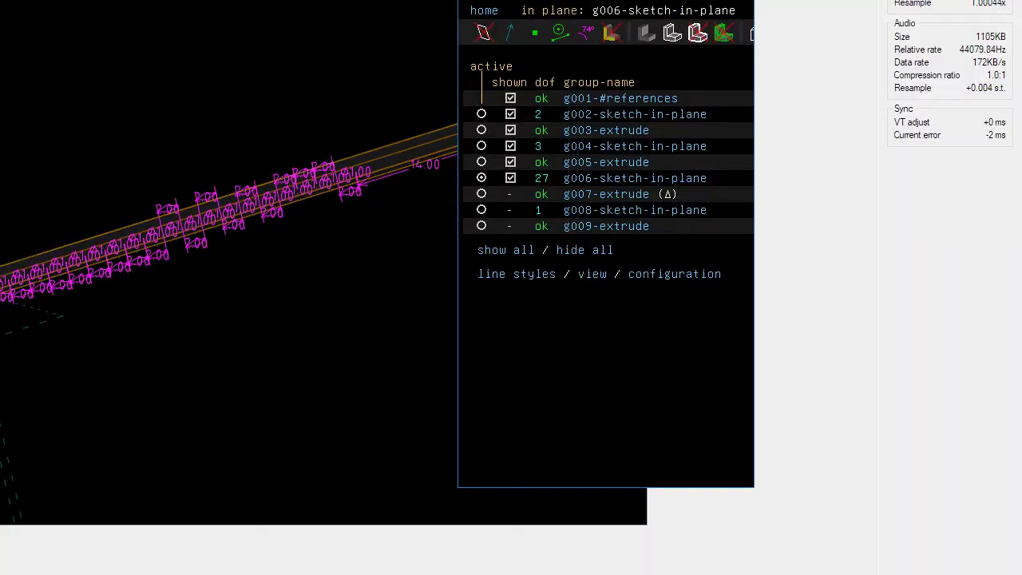
Drag the chain of hole circles up off the tube and swing its end point around
{"action": "left_click", "coordinate": [751, 34]}
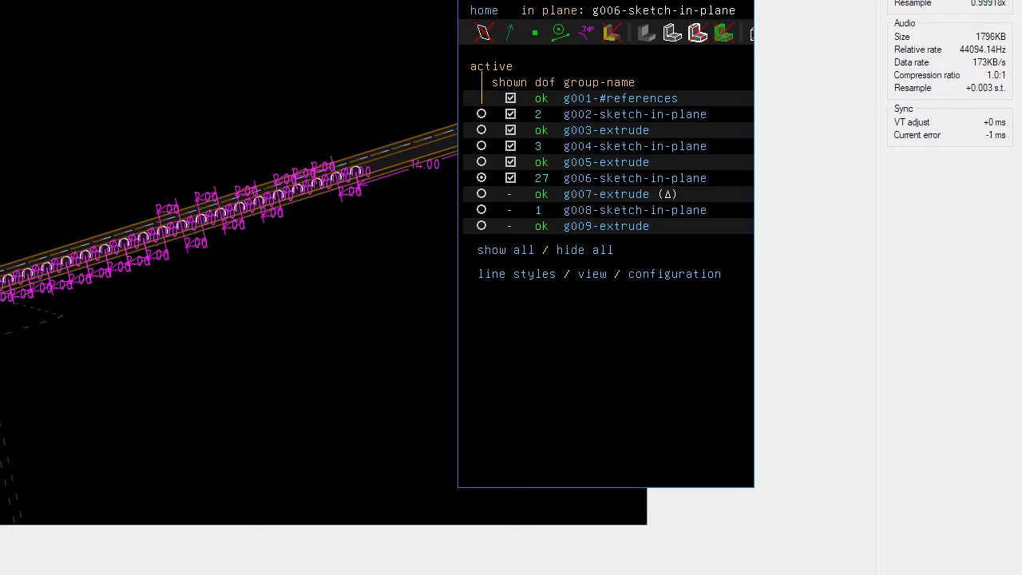
{"action": "scroll", "coordinate": [42, 248], "scroll_direction": "up", "scroll_amount": 3}
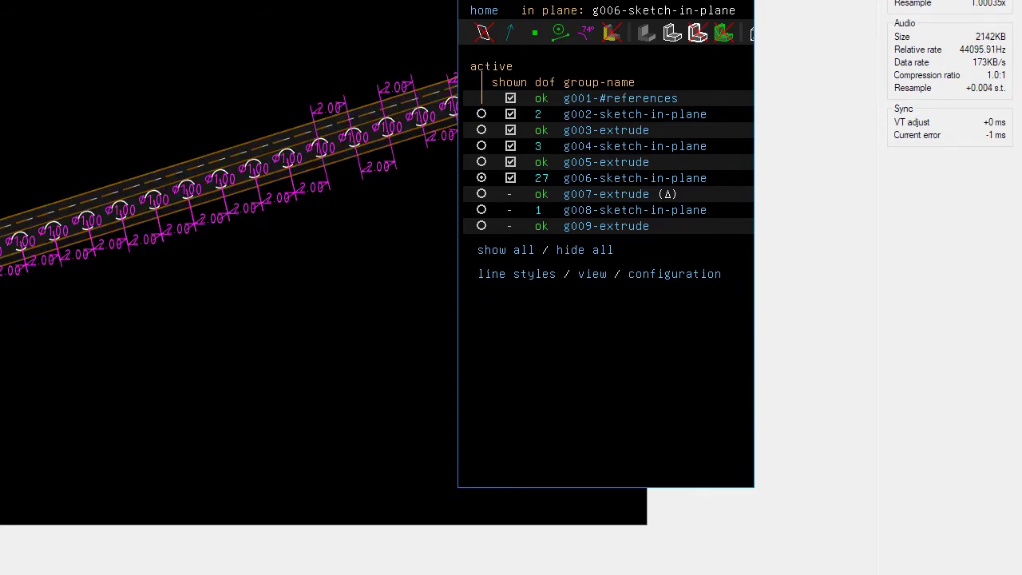
{"action": "left_click_drag", "start_coordinate": [200, 274], "coordinate": [233, 173]}
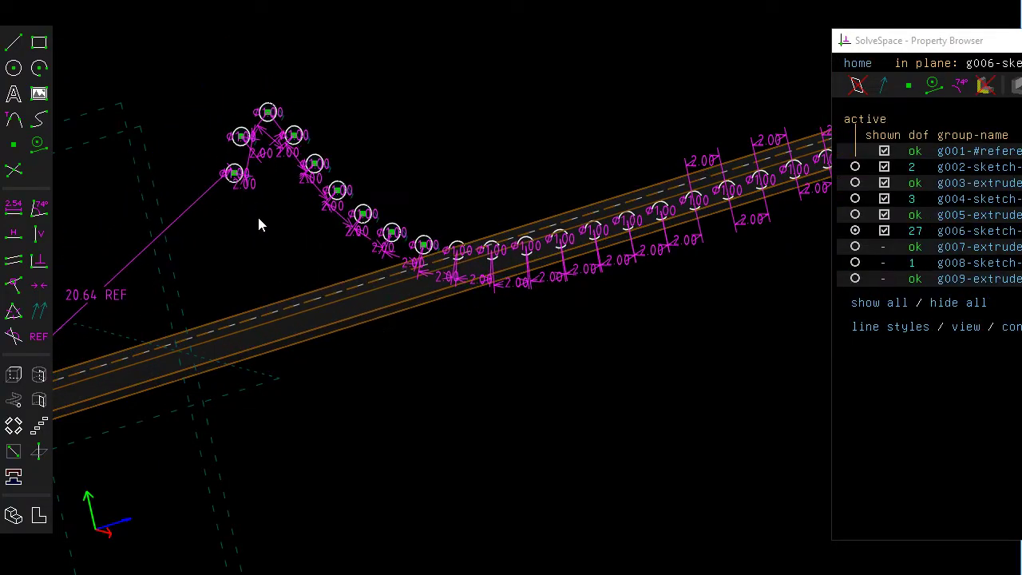
{"action": "scroll", "coordinate": [262, 231], "scroll_direction": "down", "scroll_amount": 3}
{"action": "mouse_move", "coordinate": [255, 211]}
{"action": "left_mouse_down"}
{"action": "mouse_move", "coordinate": [421, 160]}
{"action": "mouse_move", "coordinate": [408, 410]}
{"action": "mouse_move", "coordinate": [723, 440]}
{"action": "mouse_move", "coordinate": [611, 561]}
{"action": "mouse_move", "coordinate": [405, 531]}
{"action": "mouse_move", "coordinate": [319, 388]}
{"action": "mouse_move", "coordinate": [303, 235]}
{"action": "mouse_move", "coordinate": [342, 273]}
{"action": "mouse_move", "coordinate": [651, 391]}
{"action": "mouse_move", "coordinate": [618, 482]}
{"action": "mouse_move", "coordinate": [397, 456]}
{"action": "mouse_move", "coordinate": [426, 359]}
{"action": "left_mouse_up"}
{"action": "scroll", "coordinate": [458, 398], "scroll_direction": "up", "scroll_amount": 3}
{"action": "scroll", "coordinate": [454, 396], "scroll_direction": "up", "scroll_amount": 1}
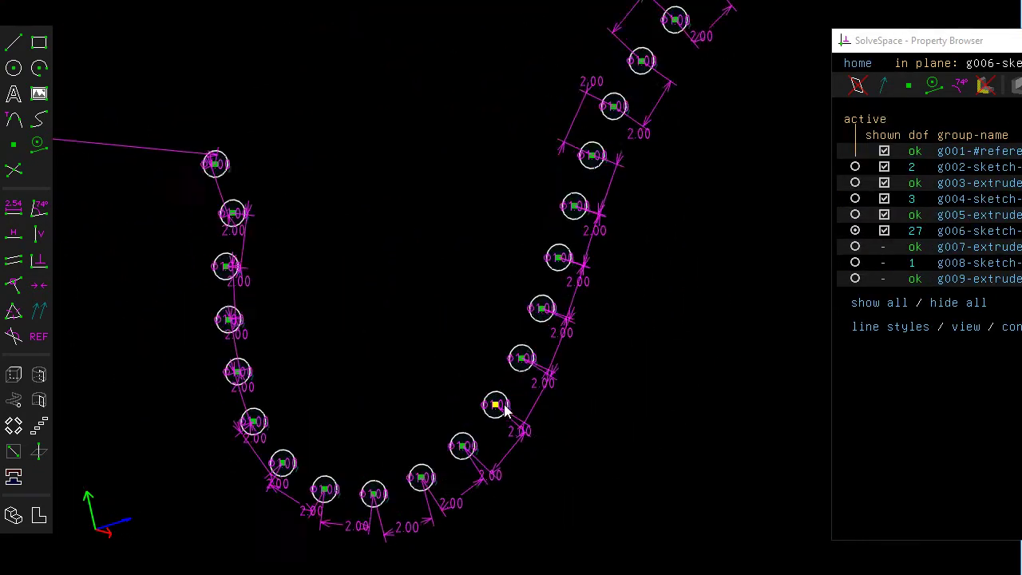
{"action": "scroll", "coordinate": [462, 392], "scroll_direction": "up", "scroll_amount": 1}
{"action": "scroll", "coordinate": [466, 389], "scroll_direction": "up", "scroll_amount": 1}
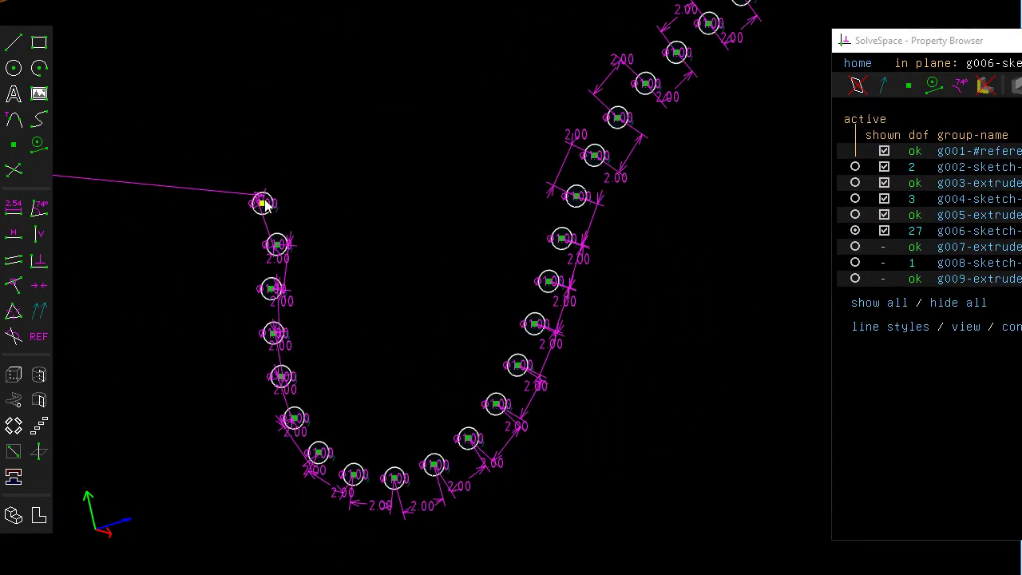
Straighten the chain into a diagonal row beside the tube, then box-select the whole chain
{"action": "mouse_move", "coordinate": [290, 205]}
{"action": "left_mouse_down"}
{"action": "mouse_move", "coordinate": [835, 318]}
{"action": "mouse_move", "coordinate": [243, 214]}
{"action": "mouse_move", "coordinate": [143, 341]}
{"action": "mouse_move", "coordinate": [817, 137]}
{"action": "left_mouse_up"}
{"action": "key", "text": "F3"}
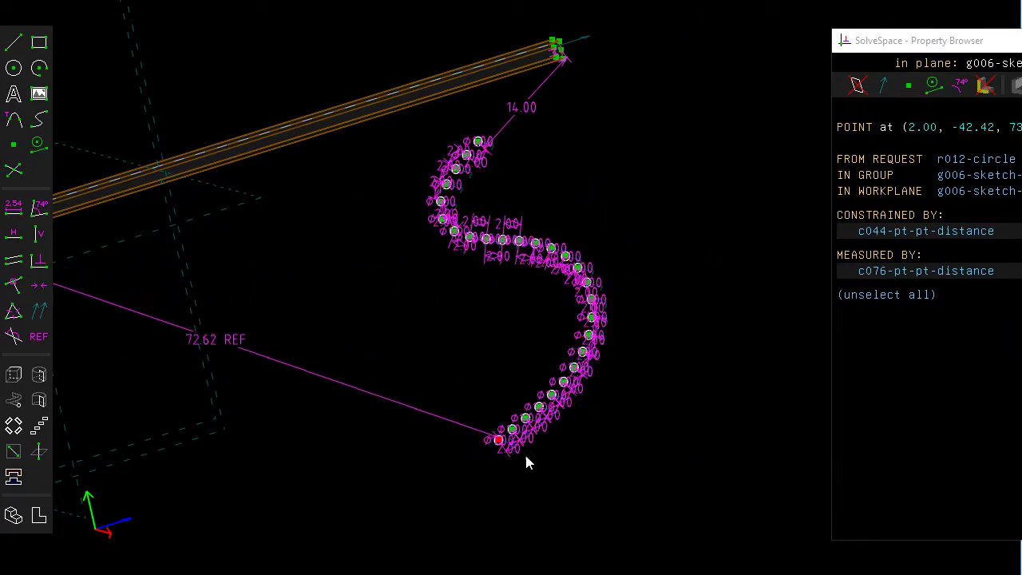
{"action": "left_click_drag", "start_coordinate": [816, 144], "coordinate": [372, 399]}
{"action": "middle_click_drag", "start_coordinate": [372, 399], "coordinate": [331, 308]}
{"action": "mouse_move", "coordinate": [331, 307]}
{"action": "right_mouse_down"}
{"action": "mouse_move", "coordinate": [433, 340]}
{"action": "mouse_move", "coordinate": [458, 461]}
{"action": "right_mouse_up"}
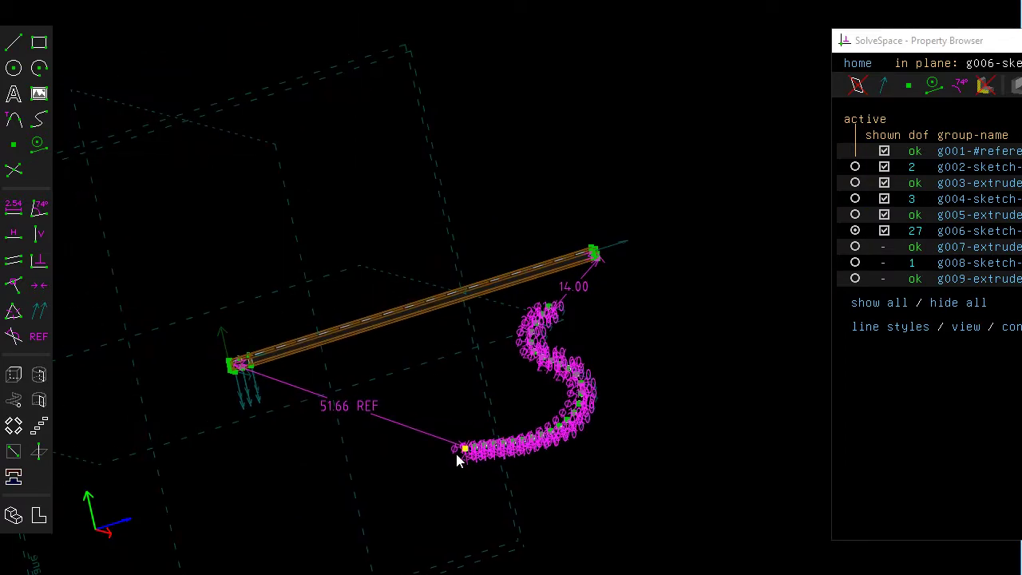
{"action": "mouse_move", "coordinate": [461, 452]}
{"action": "left_mouse_down"}
{"action": "mouse_move", "coordinate": [324, 353]}
{"action": "mouse_move", "coordinate": [218, 417]}
{"action": "mouse_move", "coordinate": [275, 396]}
{"action": "mouse_move", "coordinate": [298, 410]}
{"action": "mouse_move", "coordinate": [314, 450]}
{"action": "mouse_move", "coordinate": [335, 455]}
{"action": "left_mouse_up"}
{"action": "scroll", "coordinate": [483, 427], "scroll_direction": "up", "scroll_amount": 5}
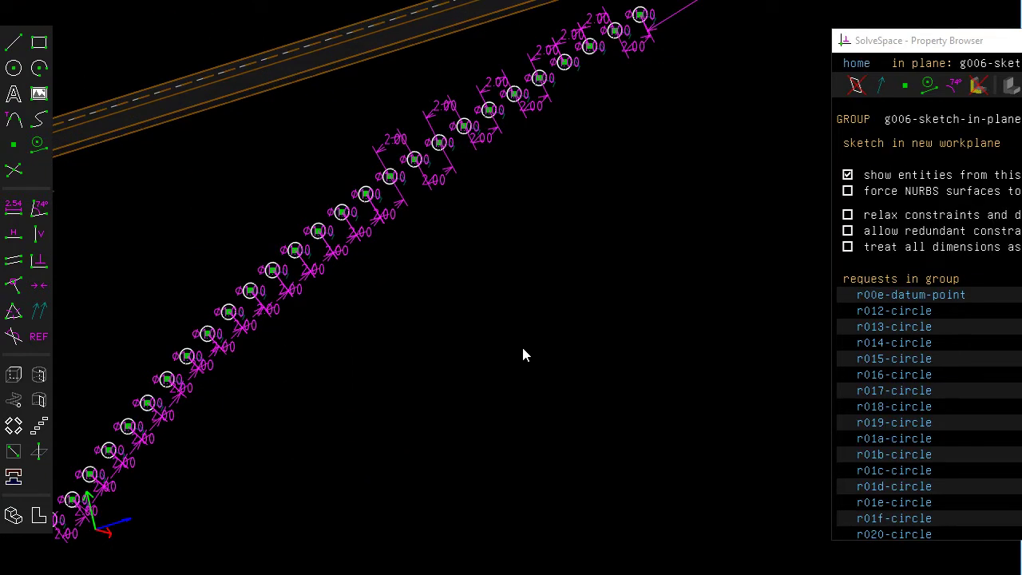
{"action": "mouse_move", "coordinate": [522, 355]}
{"action": "middle_mouse_down"}
{"action": "mouse_move", "coordinate": [605, 399]}
{"action": "mouse_move", "coordinate": [622, 329]}
{"action": "mouse_move", "coordinate": [608, 359]}
{"action": "mouse_move", "coordinate": [595, 358]}
{"action": "middle_mouse_up"}
{"action": "mouse_move", "coordinate": [186, 531]}
{"action": "left_mouse_down"}
{"action": "mouse_move", "coordinate": [367, 411]}
{"action": "mouse_move", "coordinate": [561, 249]}
{"action": "mouse_move", "coordinate": [679, 64]}
{"action": "mouse_move", "coordinate": [689, 90]}
{"action": "left_mouse_up"}
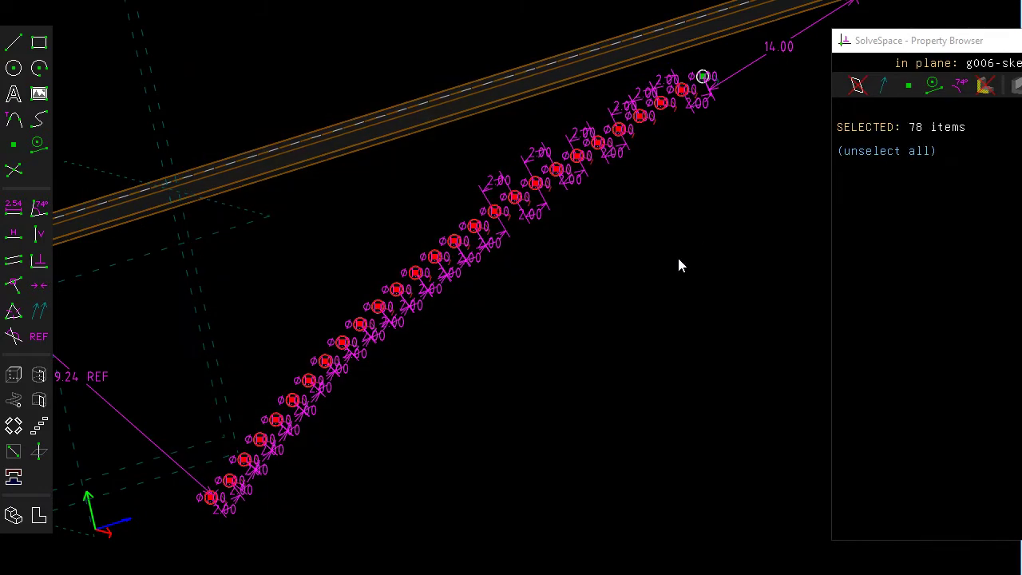
Delete the selected chain, keeping one circle 14.00 from the tube's end, in orthographic view
{"action": "key", "text": "Delete"}
{"action": "left_click", "coordinate": [364, 244]}
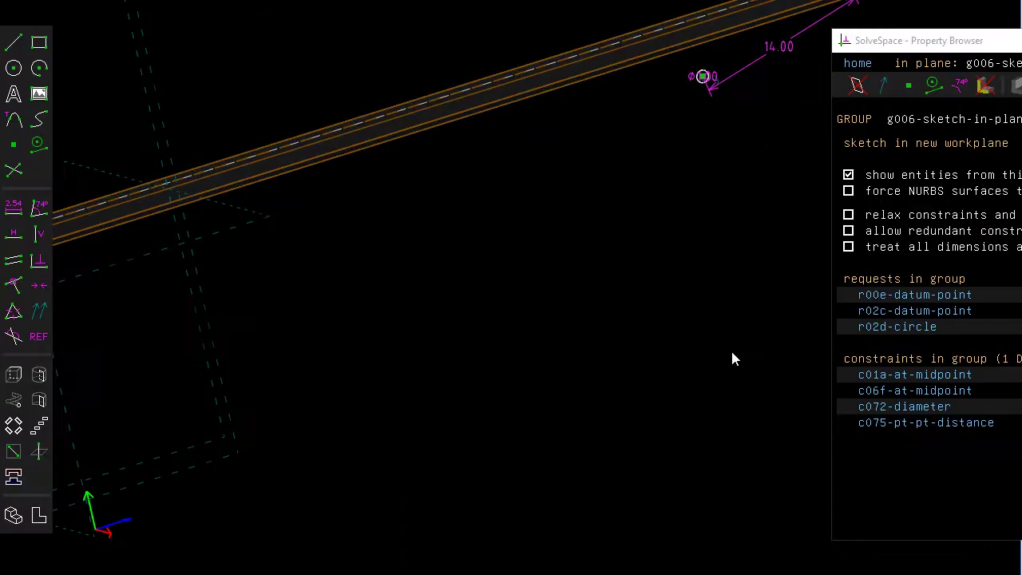
{"action": "right_click_drag", "start_coordinate": [750, 206], "coordinate": [541, 476]}
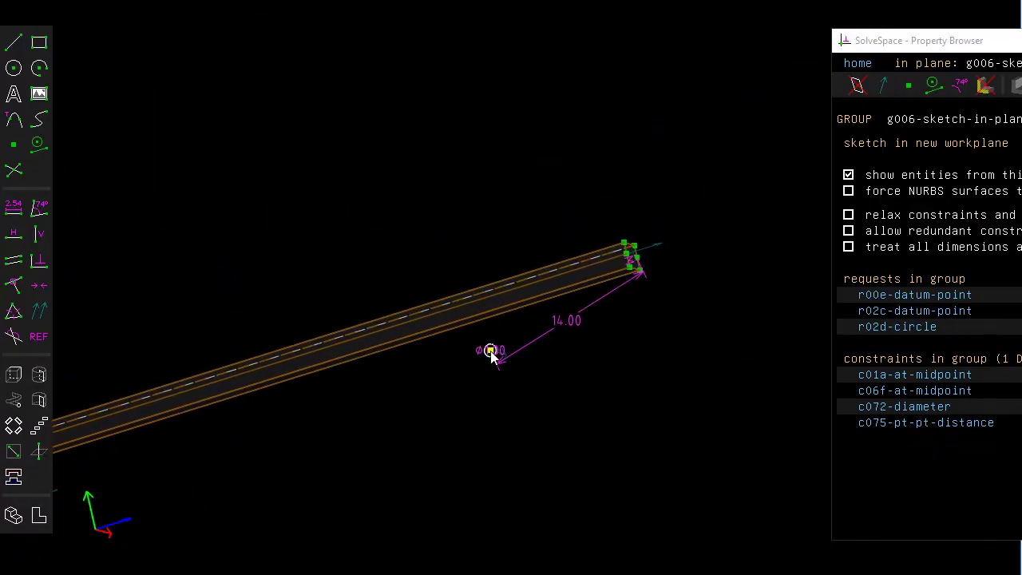
{"action": "scroll", "coordinate": [473, 363], "scroll_direction": "up", "scroll_amount": 4}
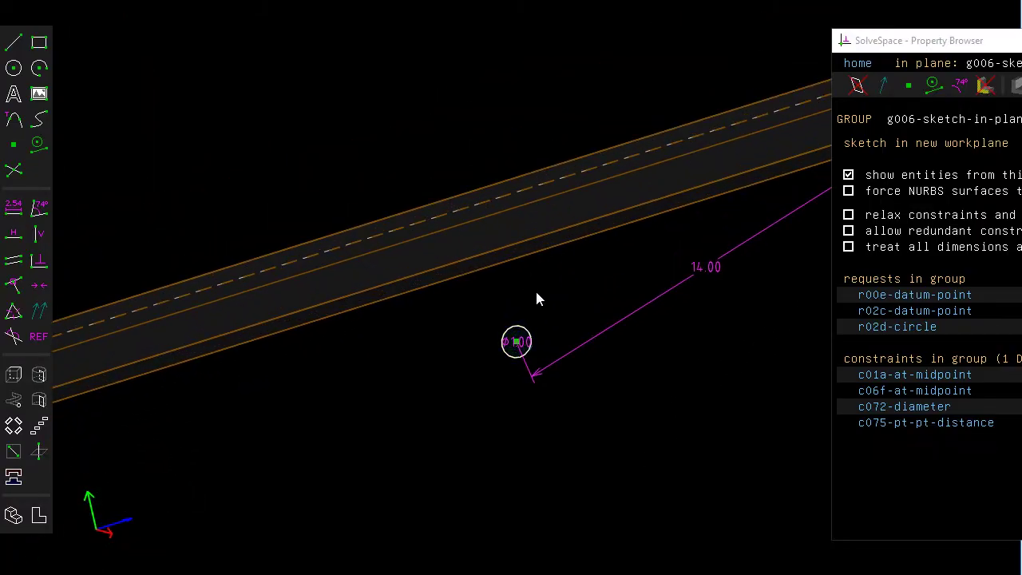
{"action": "key", "text": "F2"}
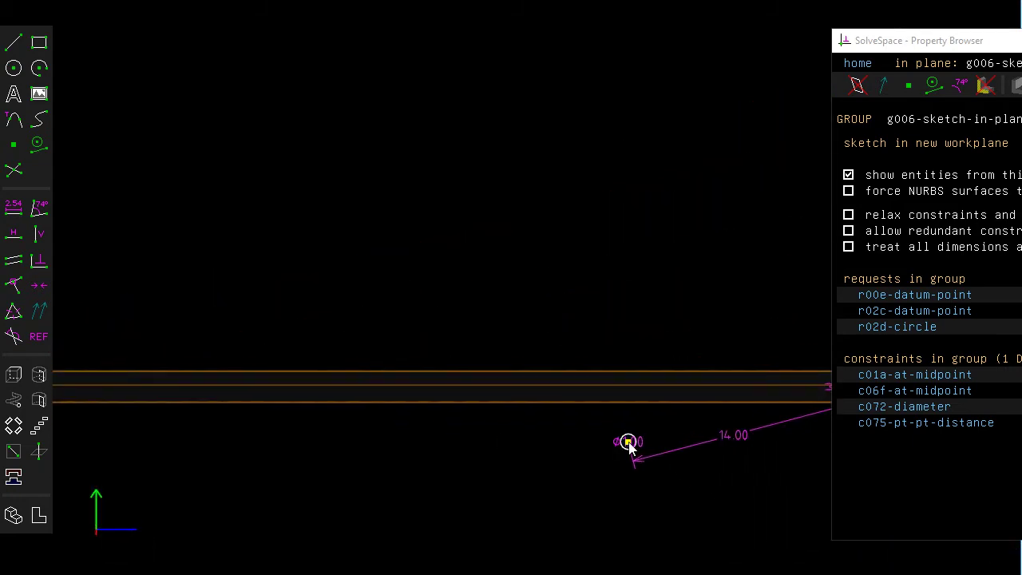
Constrain the remaining circle's centre onto the tube's middle construction line
{"action": "left_click", "coordinate": [629, 385]}
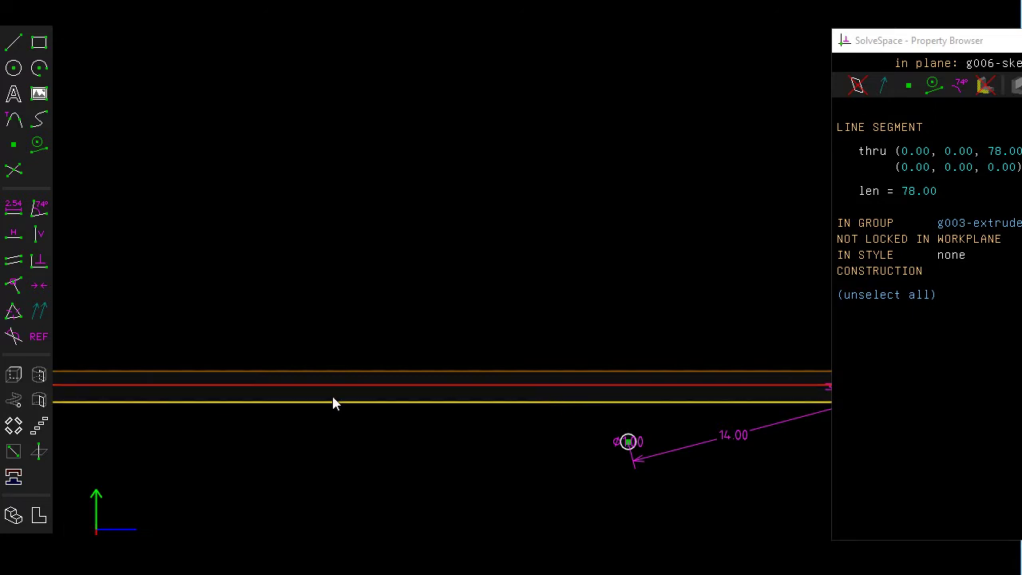
{"action": "left_click", "coordinate": [214, 1]}
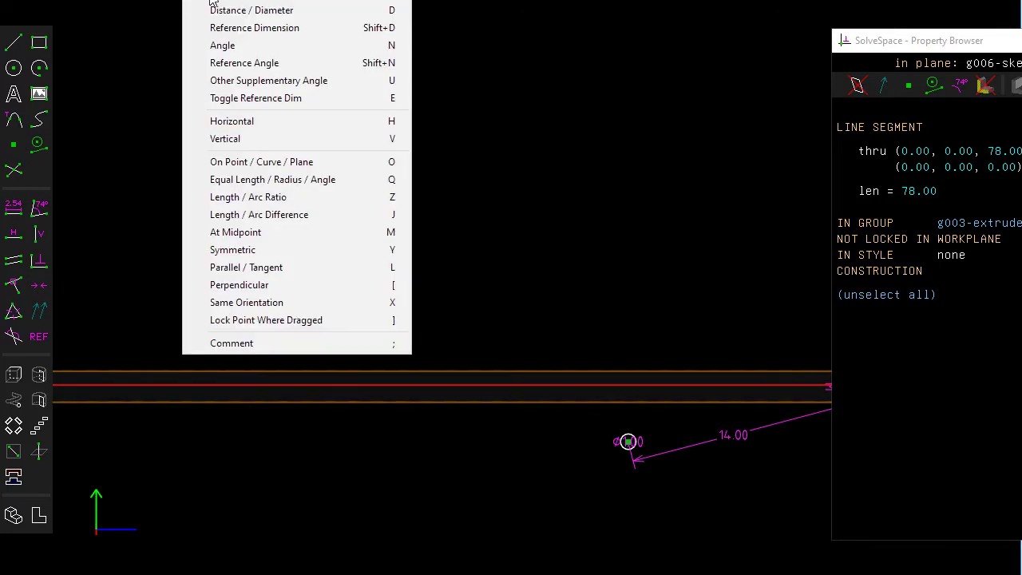
{"action": "left_click", "coordinate": [308, 164]}
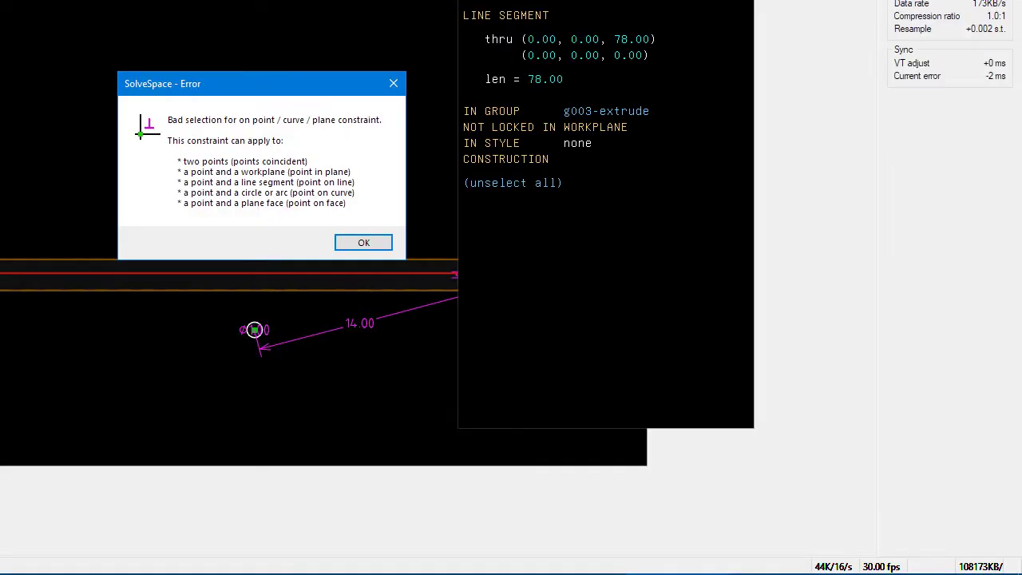
{"action": "left_click", "coordinate": [378, 244]}
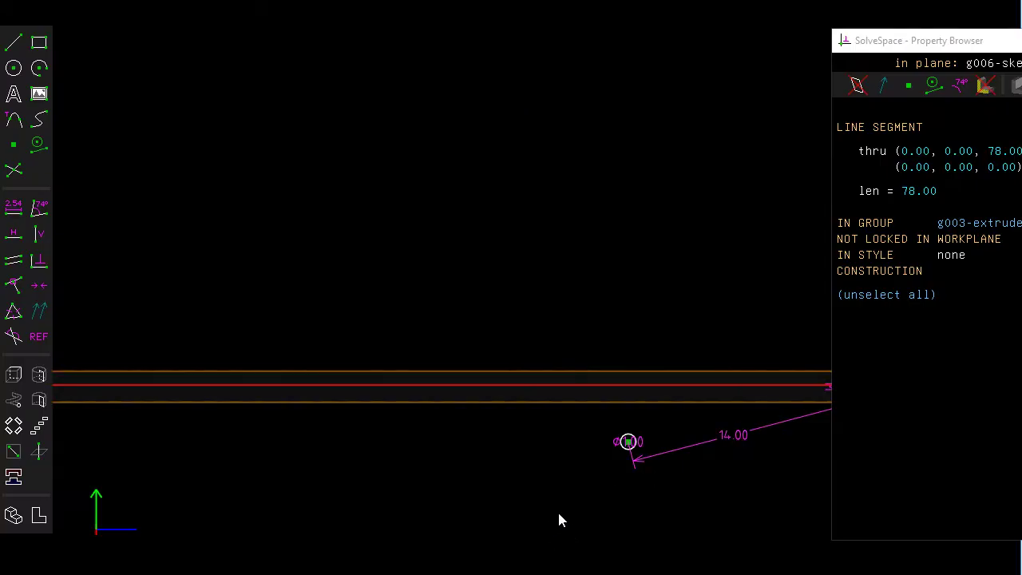
{"action": "left_click", "coordinate": [629, 442]}
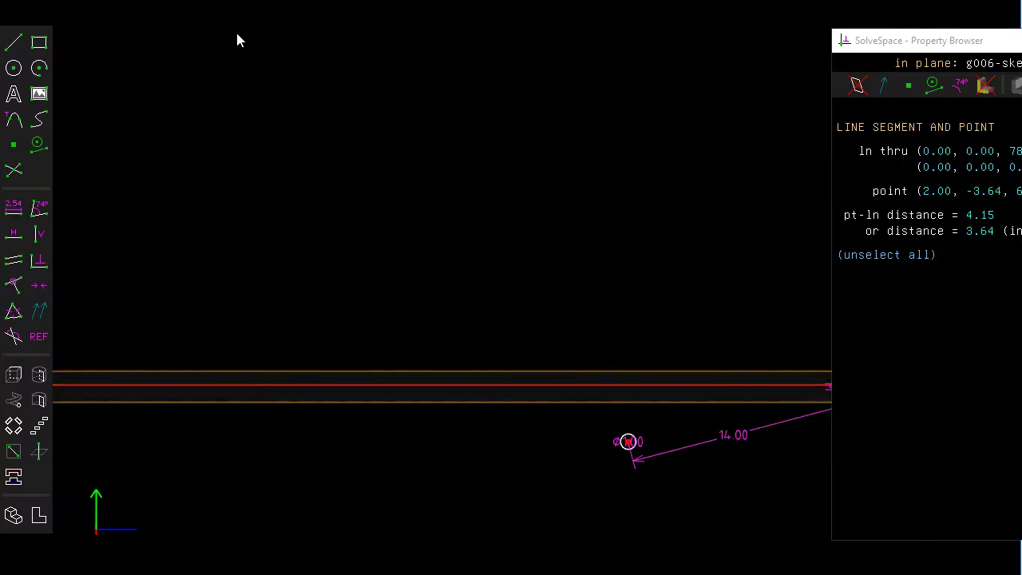
{"action": "left_click", "coordinate": [216, 3]}
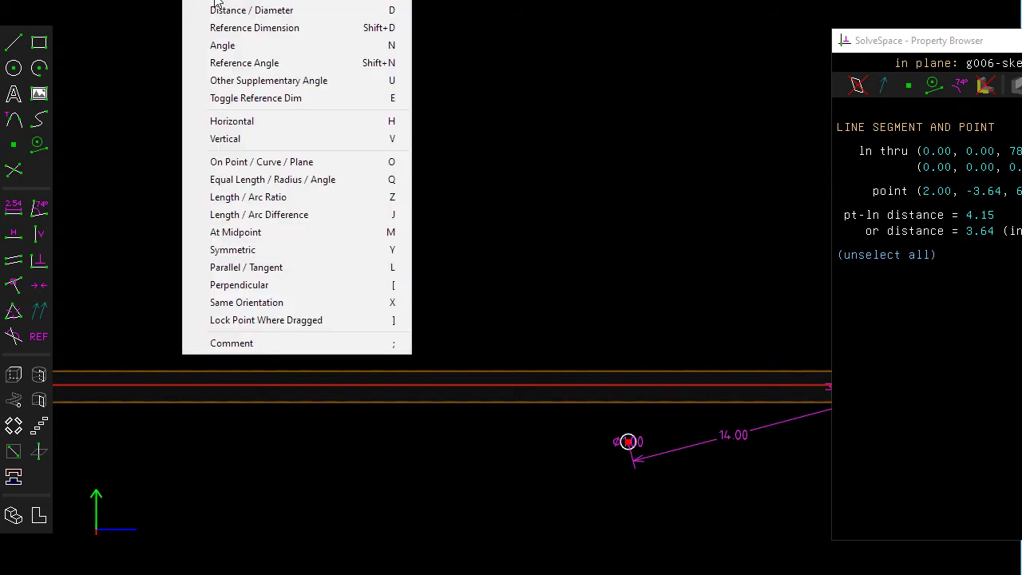
{"action": "left_click", "coordinate": [313, 166]}
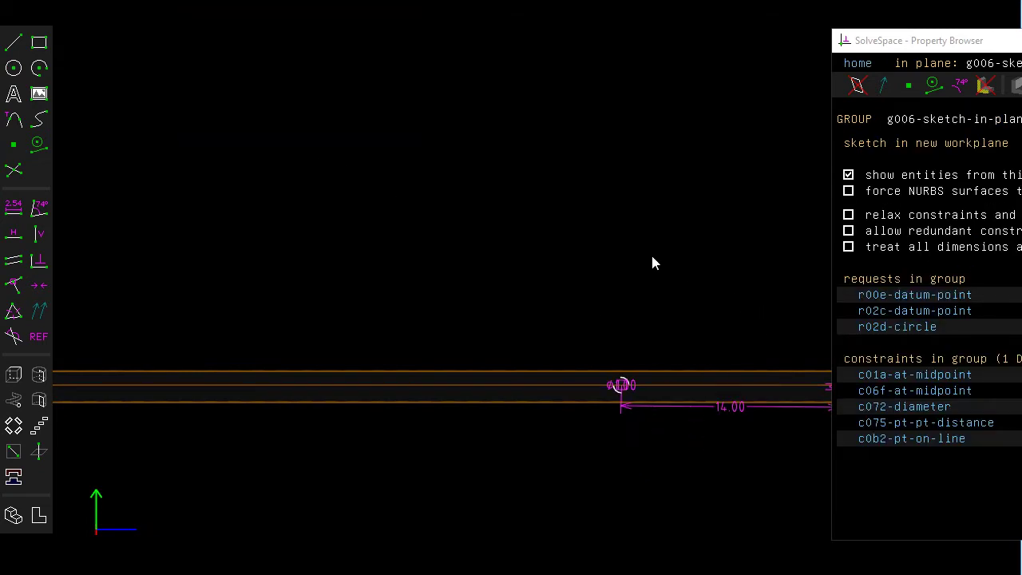
Create a Step Translating group from the hole sketch and view it in YZ
{"action": "left_click", "coordinate": [118, 0]}
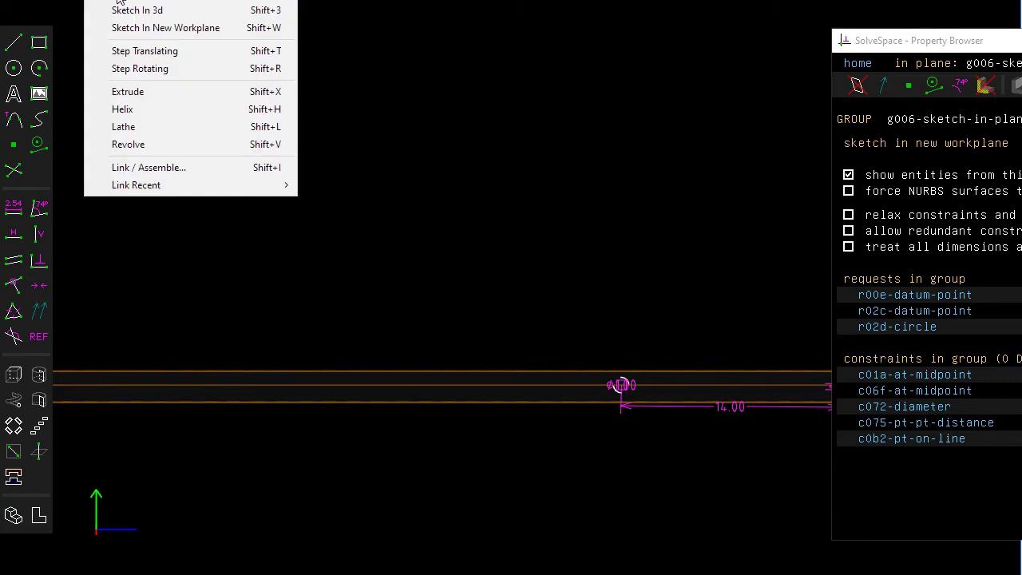
{"action": "left_click", "coordinate": [141, 51]}
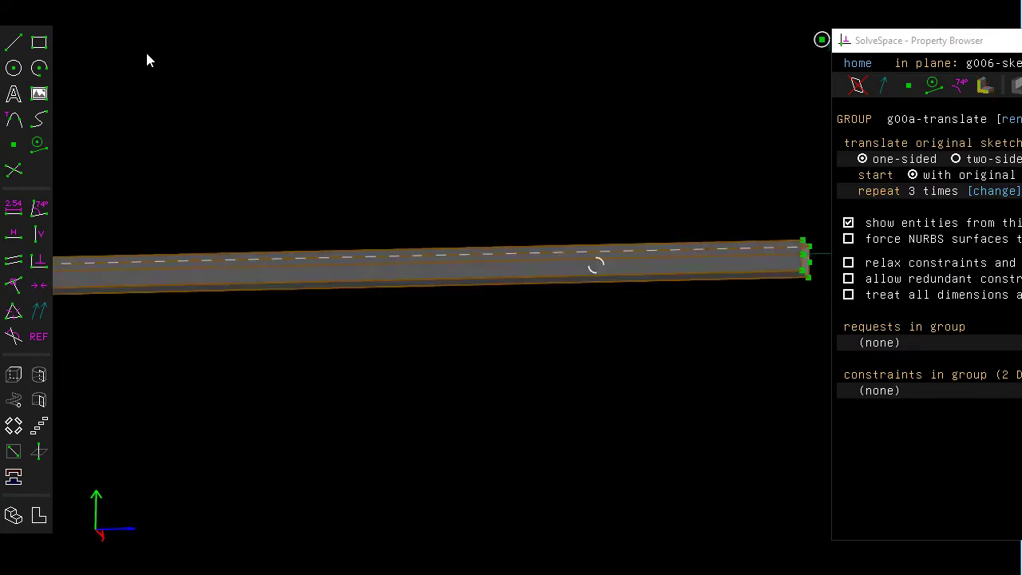
{"action": "middle_click_drag", "start_coordinate": [145, 50], "coordinate": [381, 198]}
{"action": "key", "text": "w"}
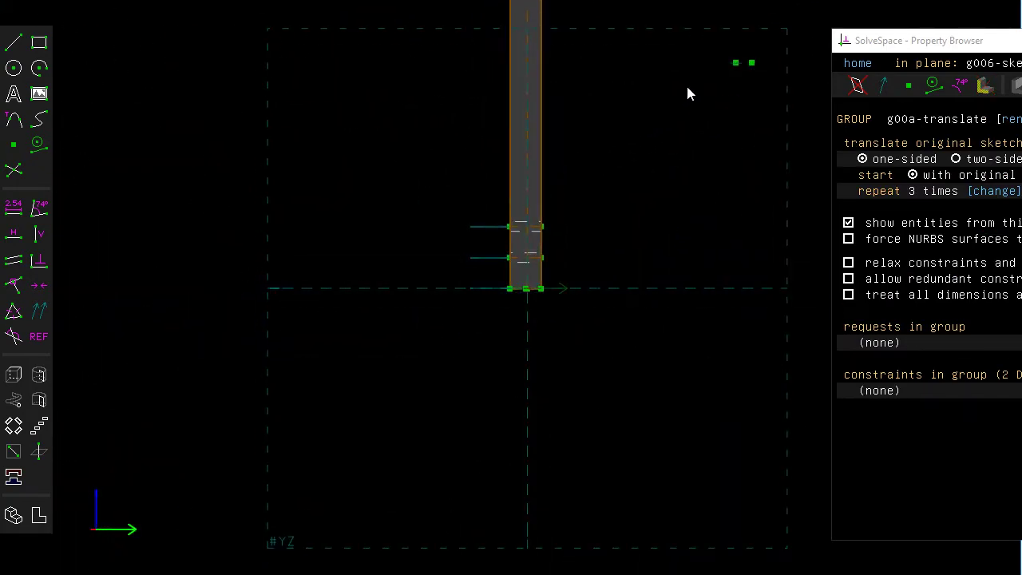
Drag the translated hole copies down beside the tube
{"action": "left_click_drag", "start_coordinate": [669, 114], "coordinate": [459, 399]}
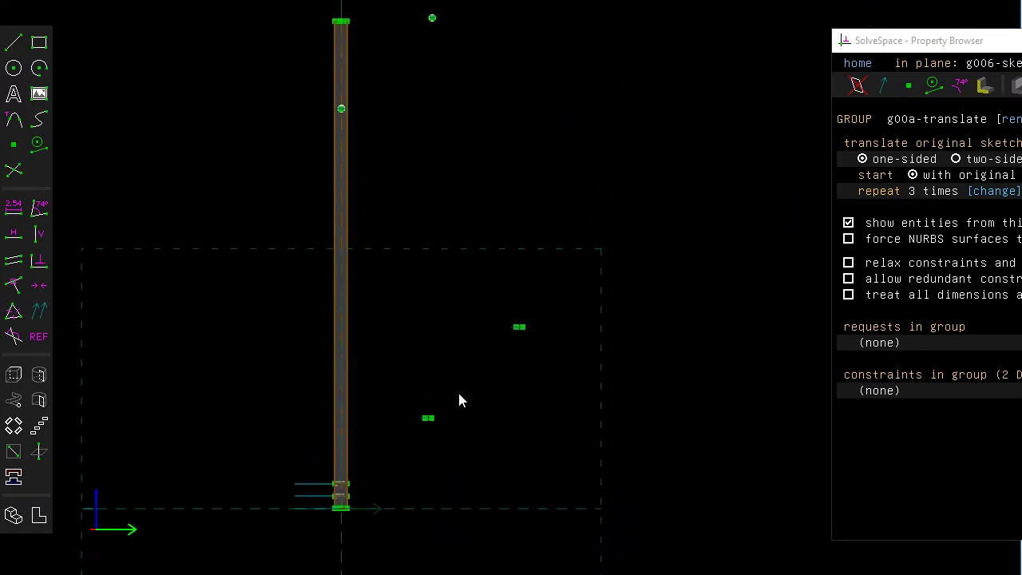
{"action": "right_click_drag", "start_coordinate": [511, 110], "coordinate": [501, 263]}
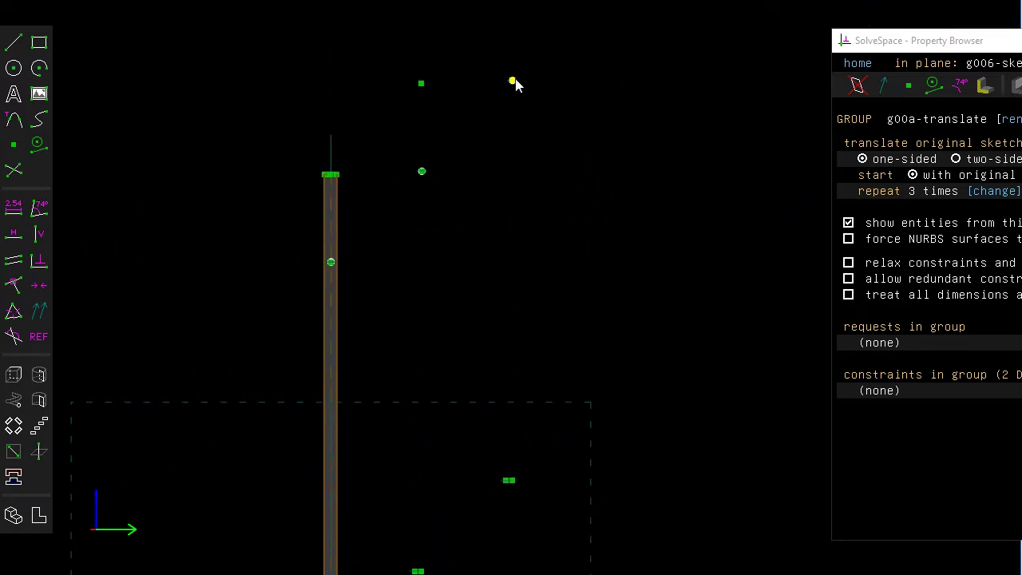
{"action": "left_click_drag", "start_coordinate": [515, 84], "coordinate": [460, 401]}
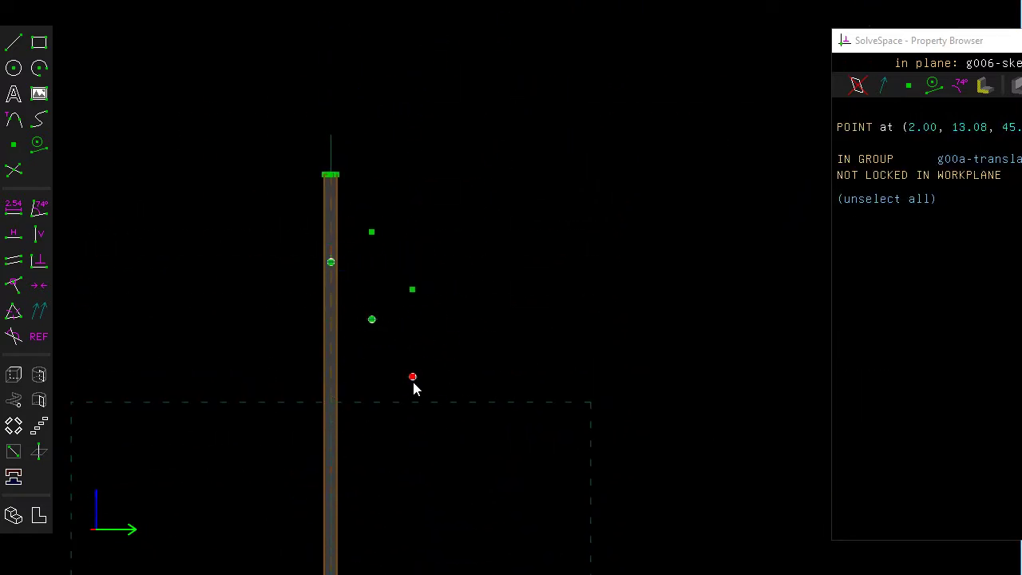
{"action": "mouse_move", "coordinate": [455, 345]}
{"action": "right_mouse_down"}
{"action": "mouse_move", "coordinate": [515, 313]}
{"action": "mouse_move", "coordinate": [566, 317]}
{"action": "right_mouse_up"}
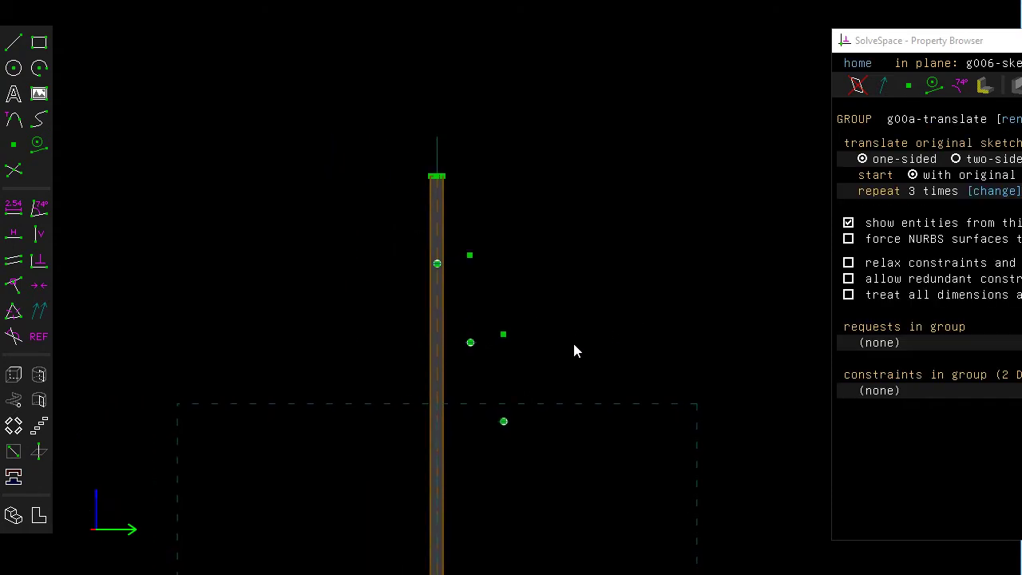
{"action": "scroll", "coordinate": [570, 351], "scroll_direction": "up", "scroll_amount": 1}
{"action": "scroll", "coordinate": [519, 353], "scroll_direction": "up", "scroll_amount": 1}
{"action": "scroll", "coordinate": [455, 363], "scroll_direction": "up", "scroll_amount": 2}
{"action": "scroll", "coordinate": [423, 407], "scroll_direction": "down", "scroll_amount": 2}
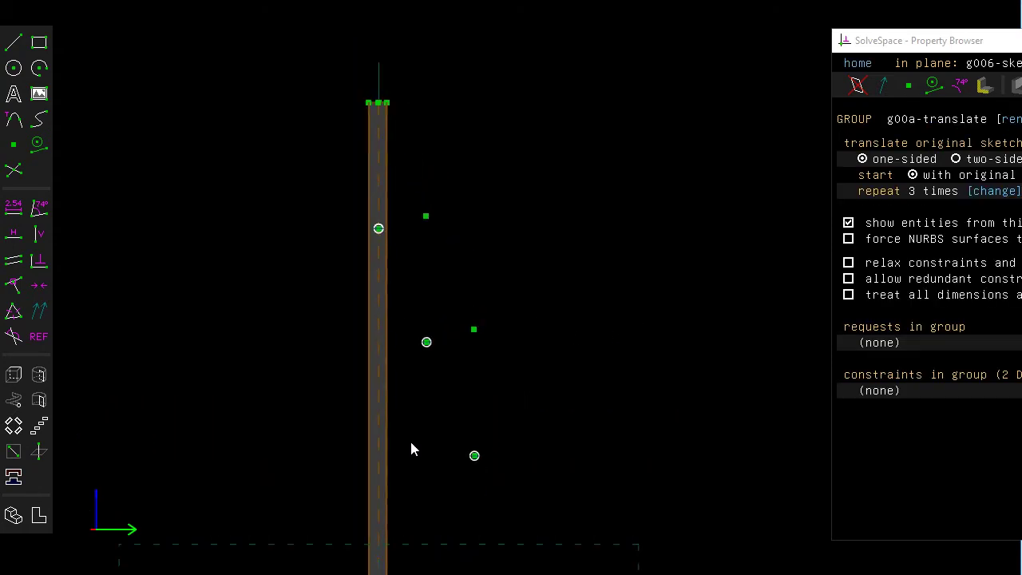
Select the translation point of the hole copies
{"action": "left_click", "coordinate": [378, 473]}
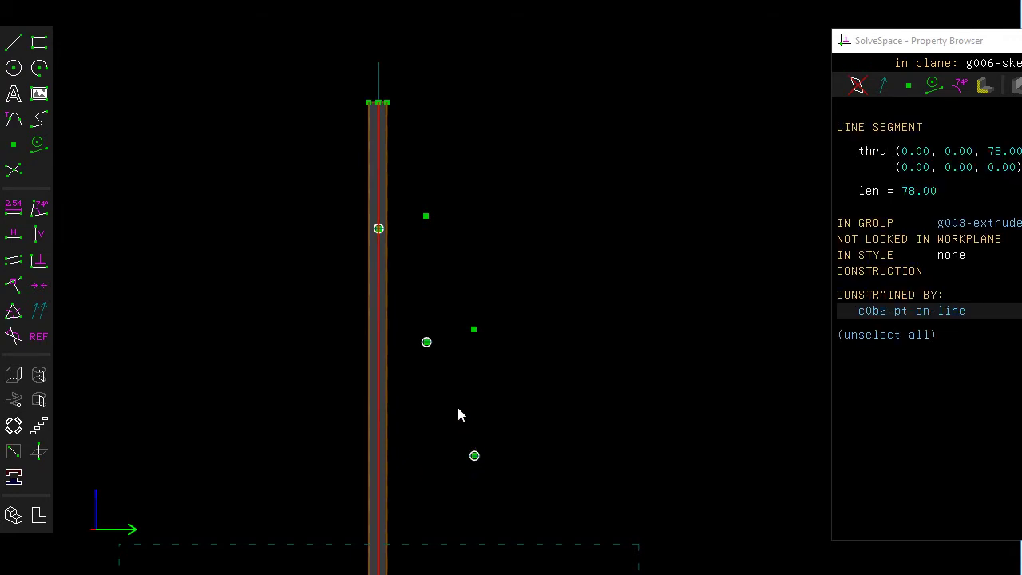
{"action": "key", "text": "Escape"}
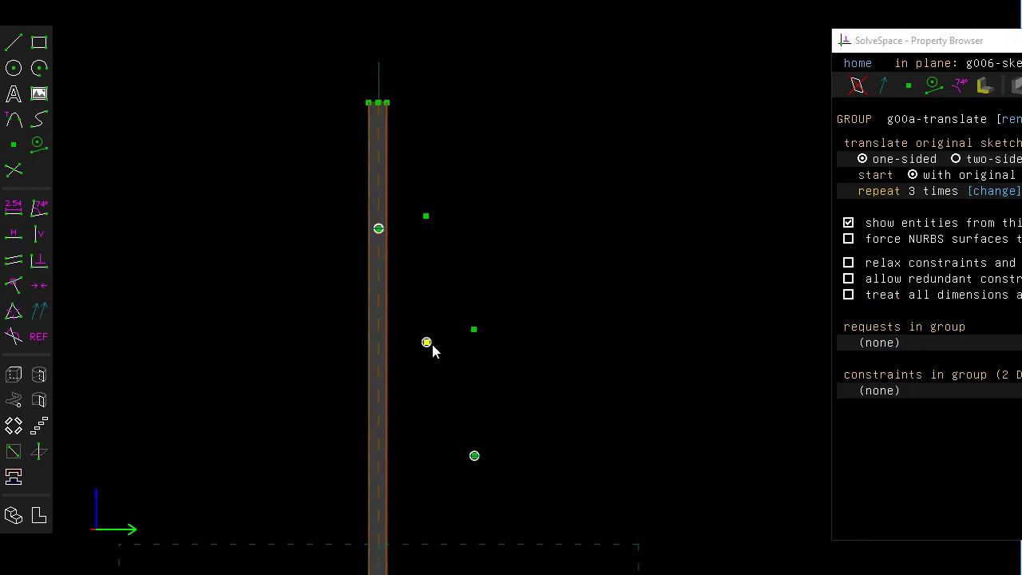
{"action": "left_click", "coordinate": [426, 342]}
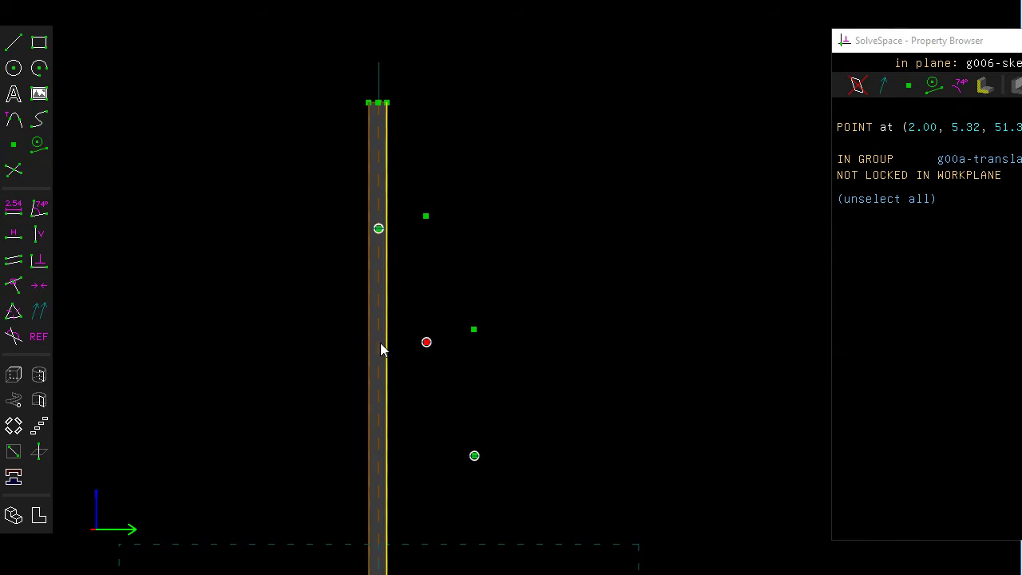
Add a point-on-line constraint putting the copies' translation point on the tube's centre line
{"action": "scroll", "coordinate": [356, 344], "scroll_direction": "up", "scroll_amount": 4}
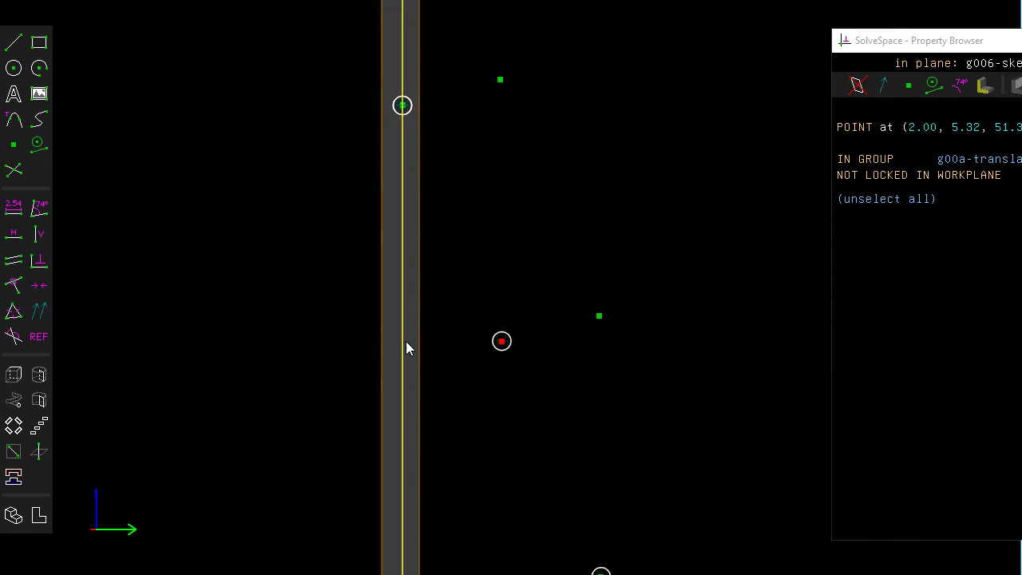
{"action": "left_click", "coordinate": [405, 342]}
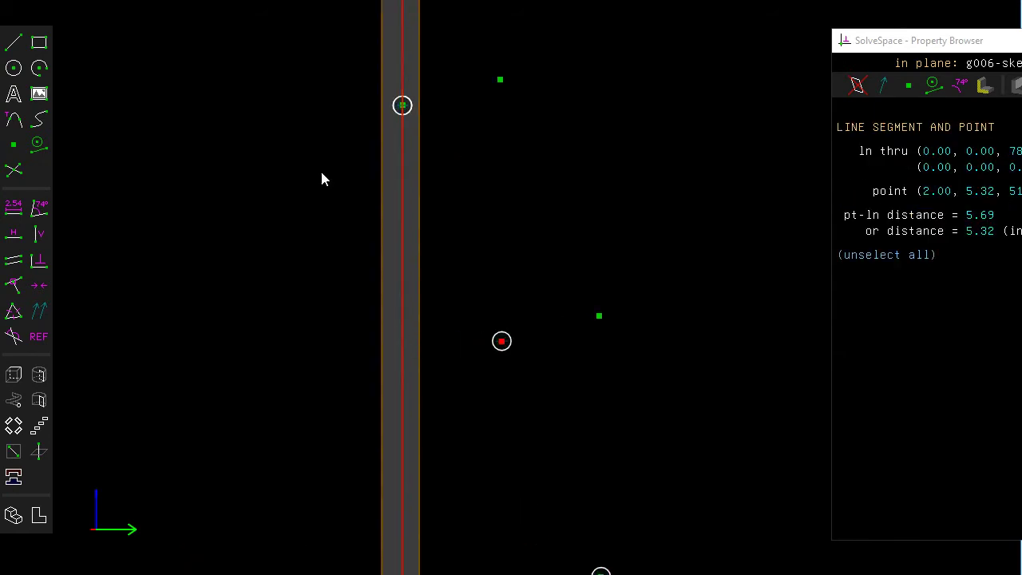
{"action": "left_click", "coordinate": [214, 0]}
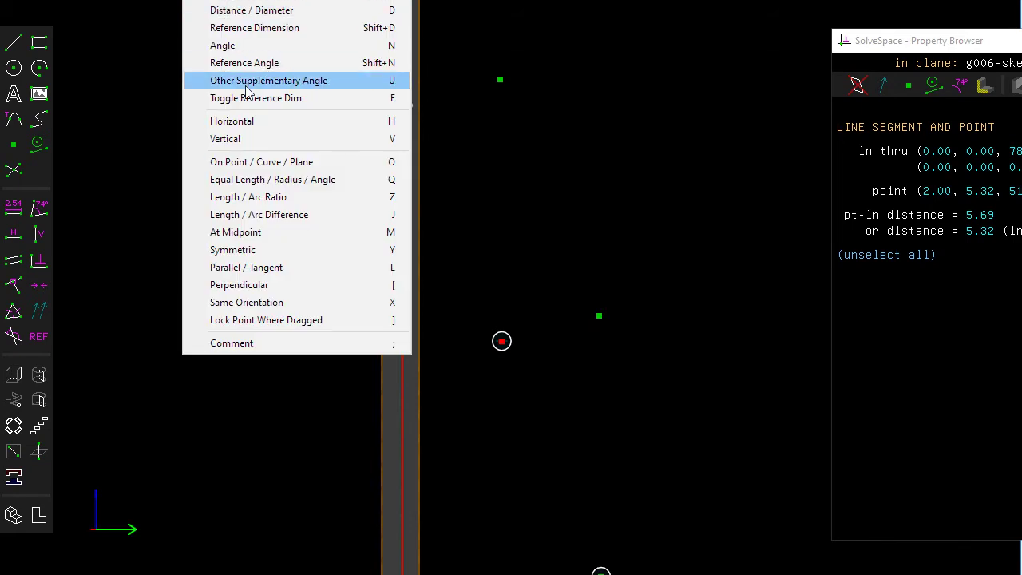
{"action": "left_click", "coordinate": [288, 162]}
{"action": "scroll", "coordinate": [527, 214], "scroll_direction": "down", "scroll_amount": 2}
{"action": "scroll", "coordinate": [500, 209], "scroll_direction": "up", "scroll_amount": 2}
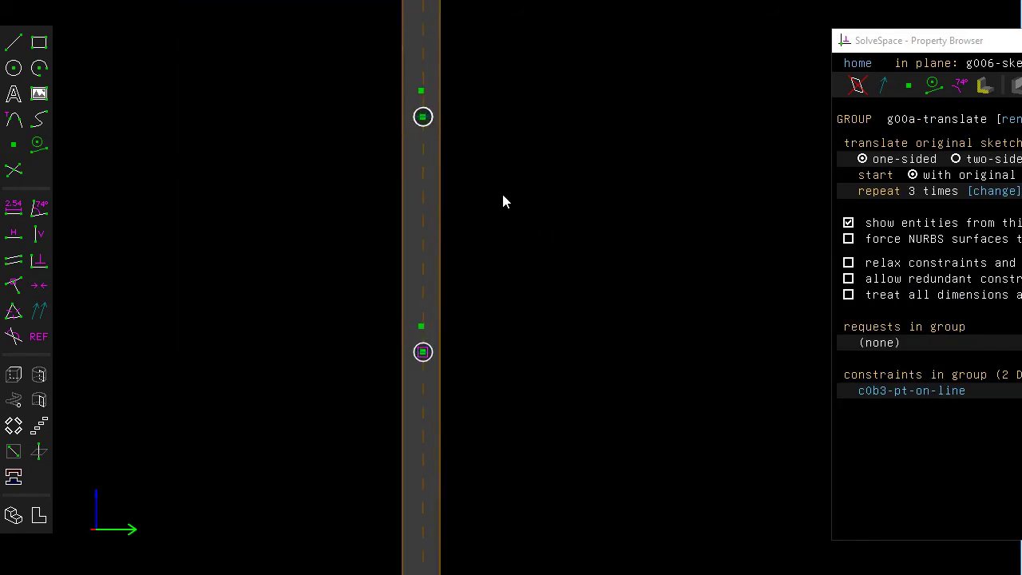
{"action": "scroll", "coordinate": [499, 196], "scroll_direction": "up", "scroll_amount": 1}
{"action": "scroll", "coordinate": [466, 180], "scroll_direction": "down", "scroll_amount": 5}
{"action": "scroll", "coordinate": [511, 205], "scroll_direction": "up", "scroll_amount": 5}
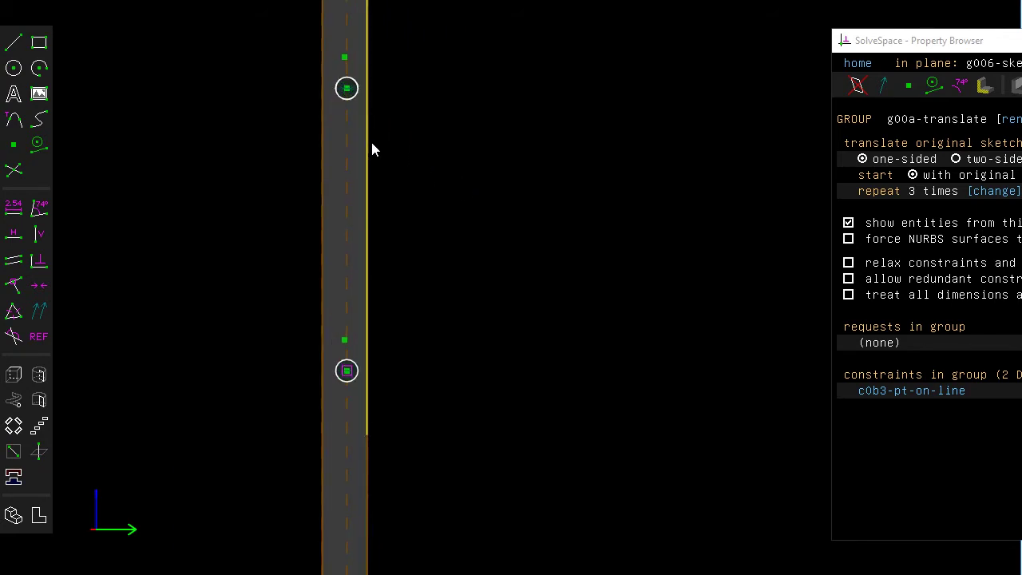
Dimension the upper and lower hole centres 2.00 apart with a point-to-point distance
{"action": "left_click", "coordinate": [347, 88]}
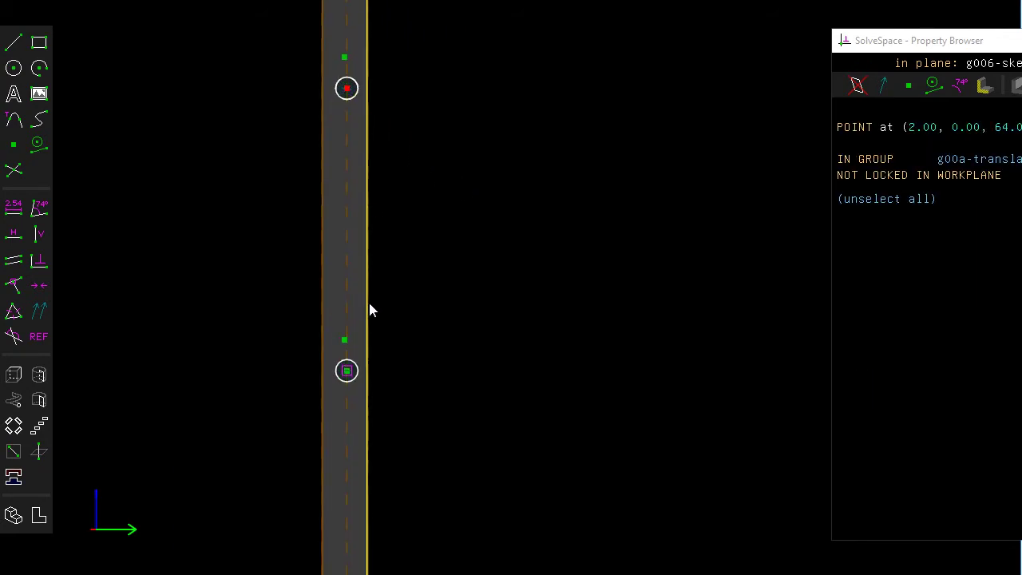
{"action": "left_click", "coordinate": [347, 371]}
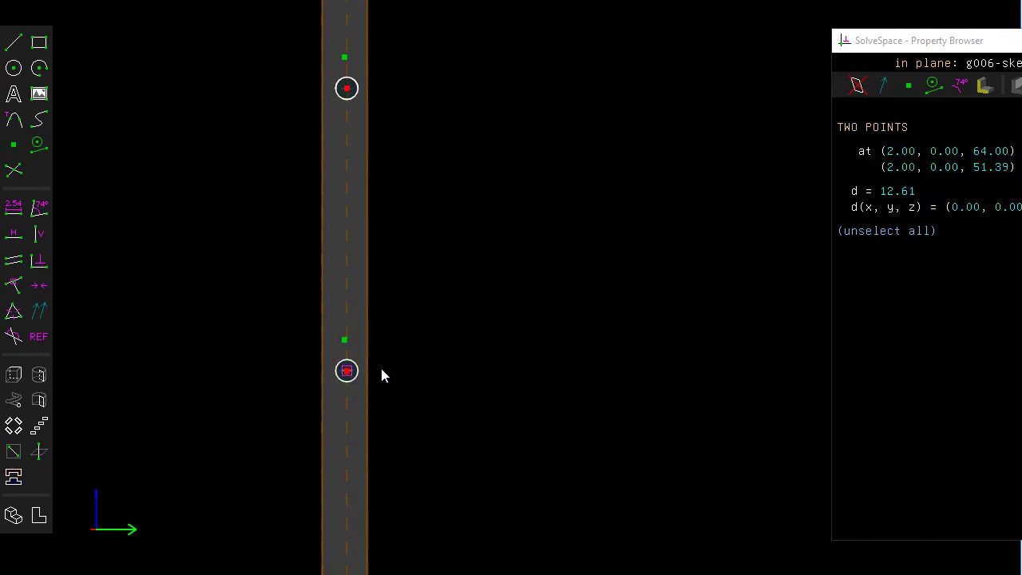
{"action": "type", "text": "d"}
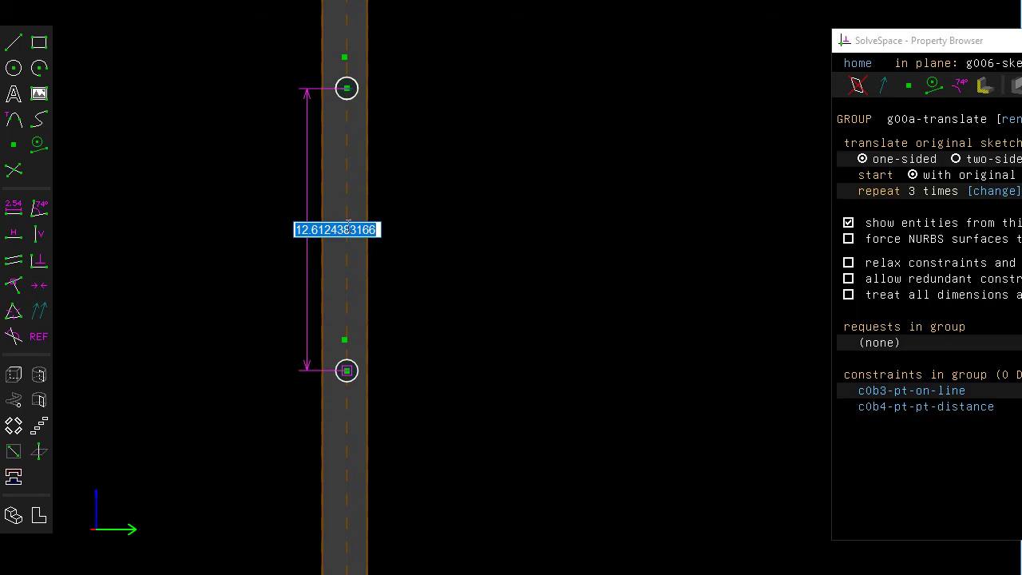
{"action": "type", "text": "2"}
{"action": "key", "text": "Return"}
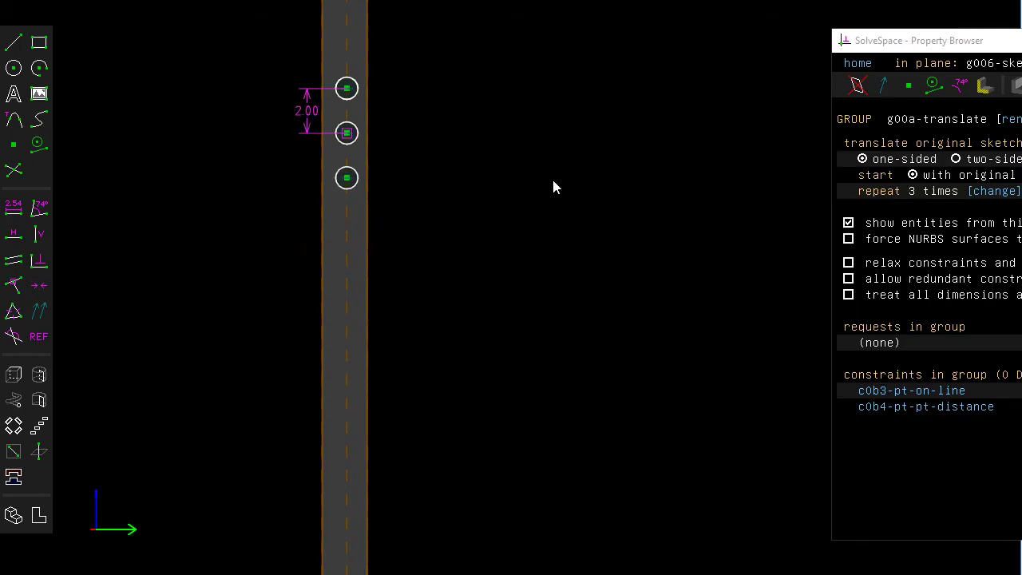
Change g00a-translate's repeat count to 27 and view the long hole row in 3D
{"action": "left_click", "coordinate": [979, 197]}
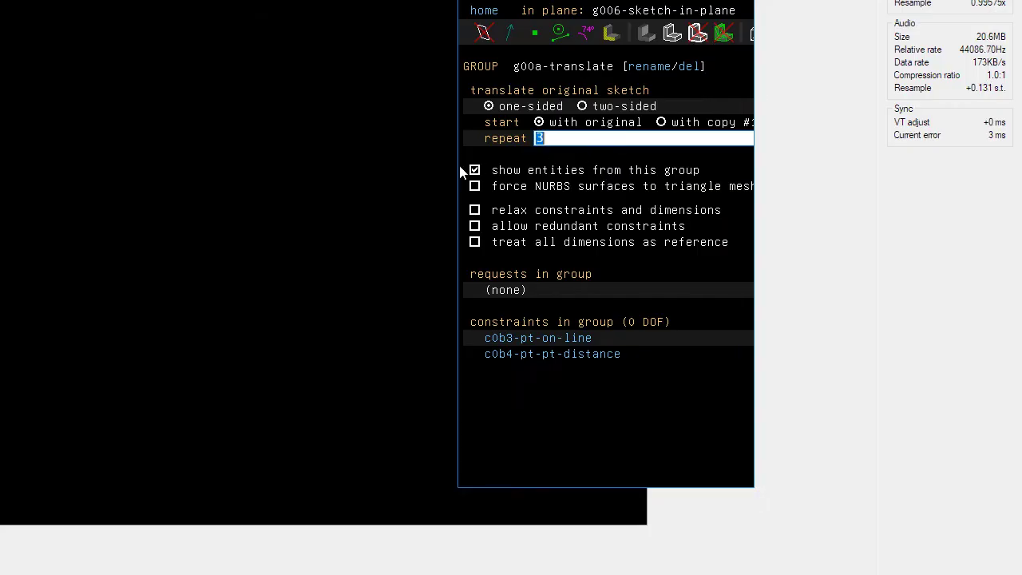
{"action": "type", "text": "27"}
{"action": "key", "text": "Return"}
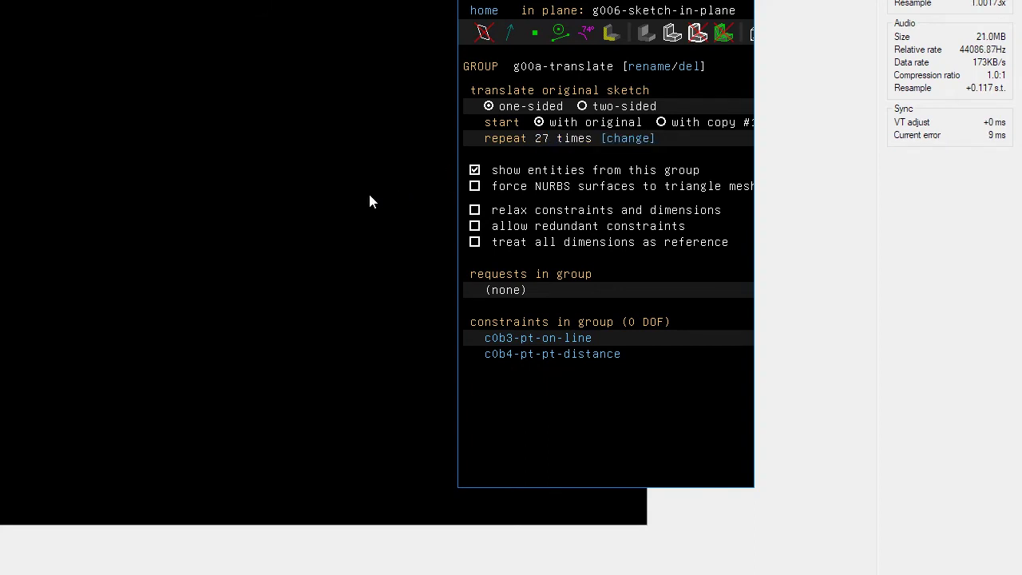
{"action": "mouse_move", "coordinate": [248, 273]}
{"action": "middle_mouse_down"}
{"action": "mouse_move", "coordinate": [593, 263]}
{"action": "mouse_move", "coordinate": [491, 260]}
{"action": "mouse_move", "coordinate": [518, 335]}
{"action": "mouse_move", "coordinate": [599, 358]}
{"action": "mouse_move", "coordinate": [527, 185]}
{"action": "mouse_move", "coordinate": [566, 214]}
{"action": "mouse_move", "coordinate": [525, 110]}
{"action": "mouse_move", "coordinate": [541, 128]}
{"action": "mouse_move", "coordinate": [561, 313]}
{"action": "mouse_move", "coordinate": [568, 267]}
{"action": "middle_mouse_up"}
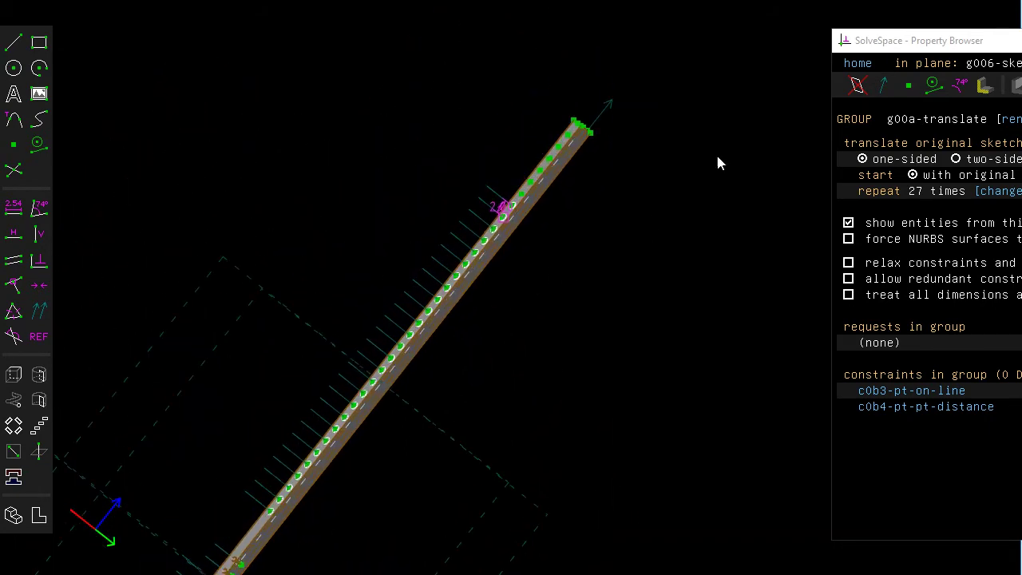
{"action": "key", "text": "Escape"}
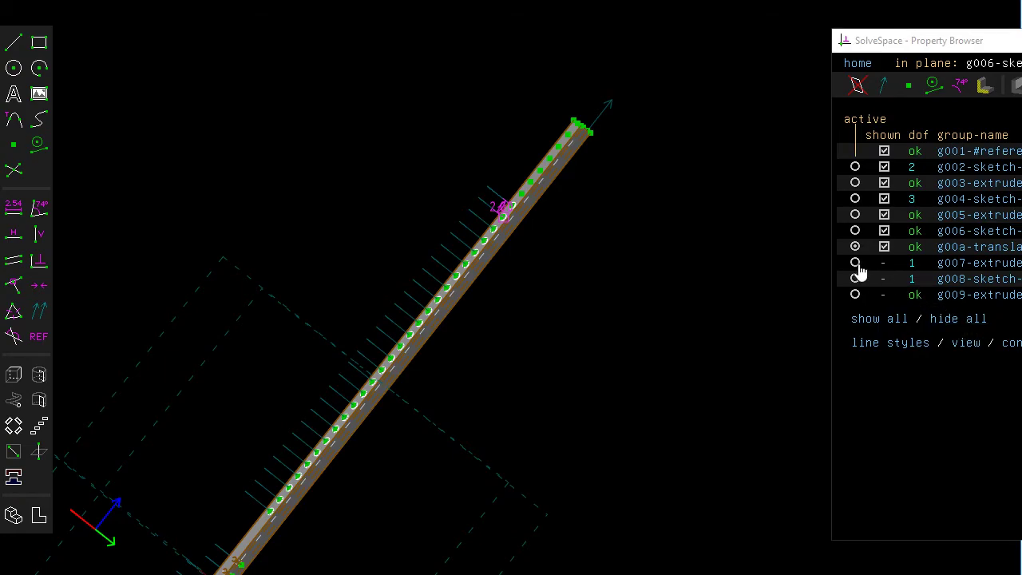
Remove g007-extrude via its group page and reactivate g00a-translate
{"action": "left_click", "coordinate": [855, 263]}
{"action": "scroll", "coordinate": [177, 204], "scroll_direction": "up", "scroll_amount": 3}
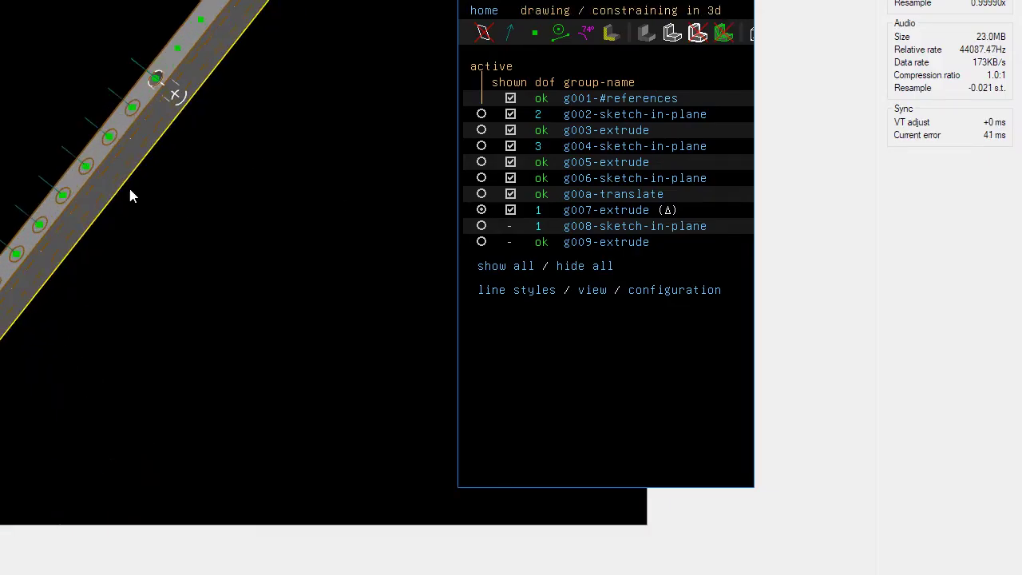
{"action": "left_click", "coordinate": [611, 210]}
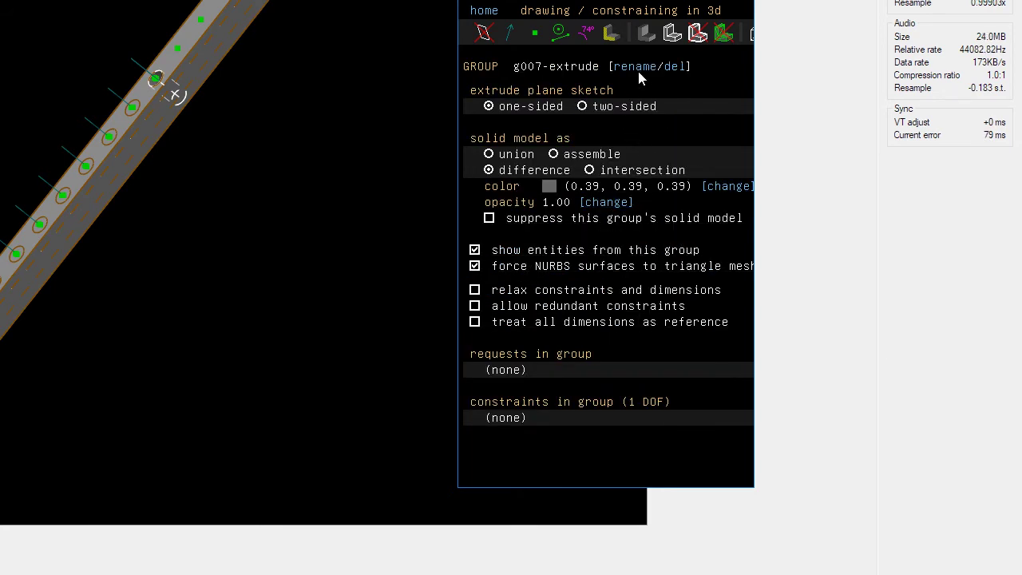
{"action": "left_click", "coordinate": [671, 67]}
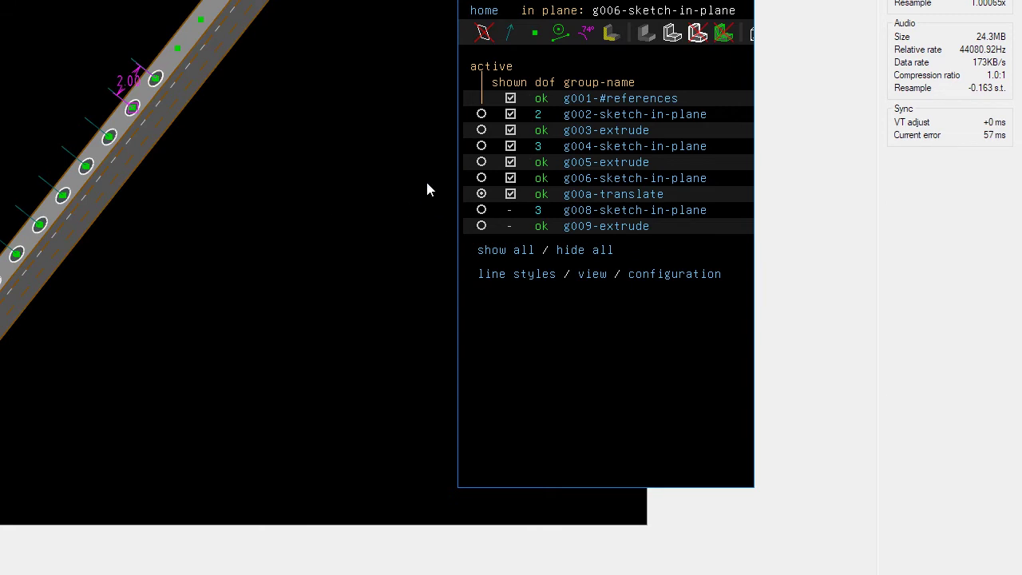
{"action": "left_click", "coordinate": [480, 194]}
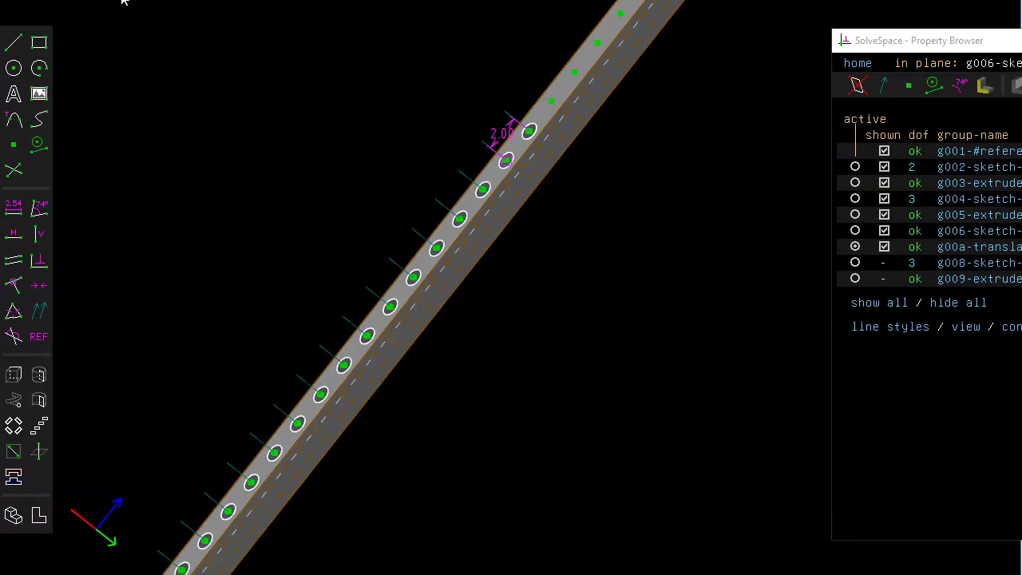
Add extrude group g00b-extrude, two-sided with difference, cutting the 27 holes
{"action": "left_click", "coordinate": [112, 2]}
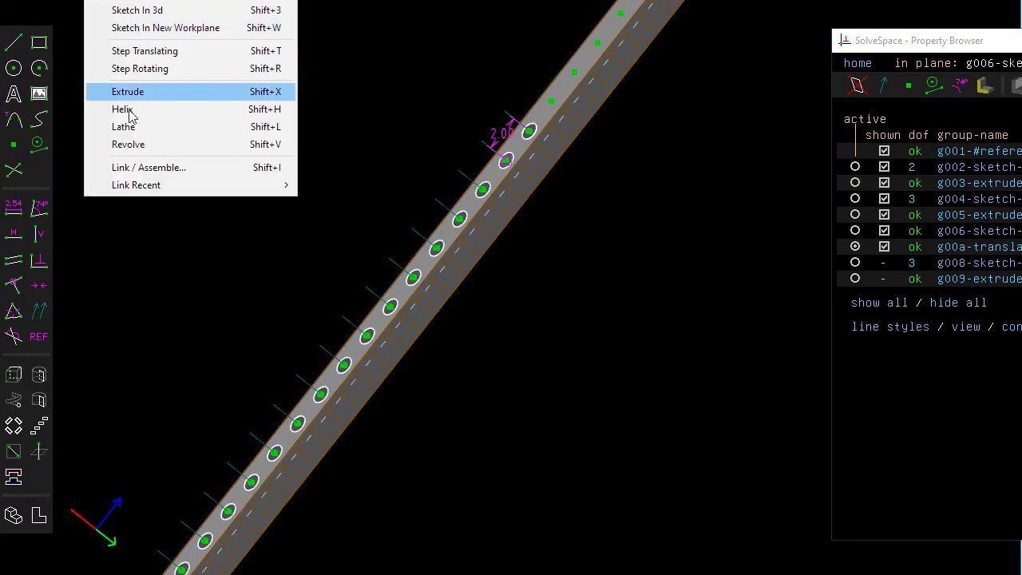
{"action": "left_click", "coordinate": [175, 97]}
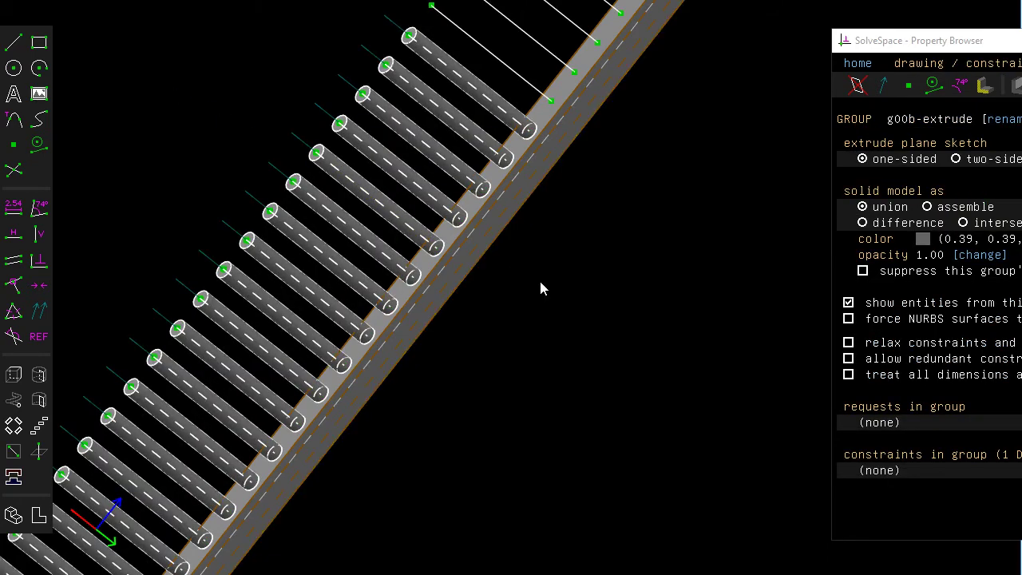
{"action": "left_click", "coordinate": [956, 160]}
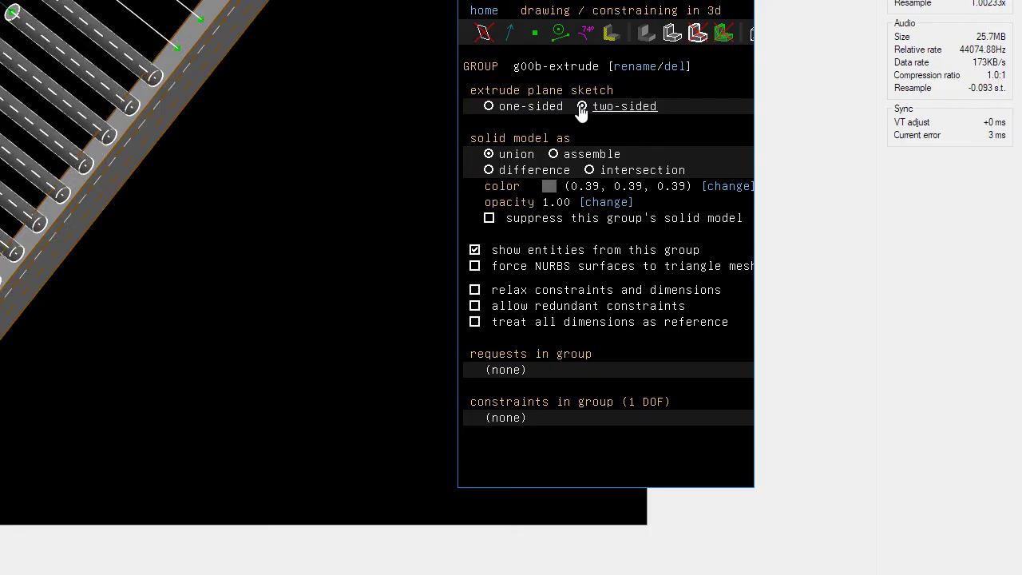
{"action": "left_click", "coordinate": [490, 170]}
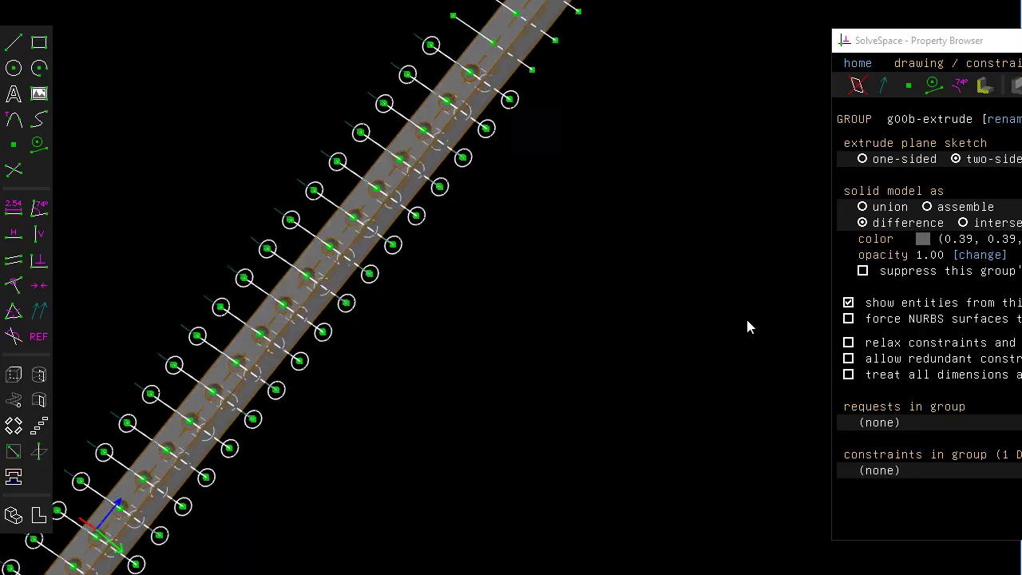
{"action": "scroll", "coordinate": [643, 255], "scroll_direction": "down", "scroll_amount": 5}
{"action": "scroll", "coordinate": [659, 359], "scroll_direction": "down", "scroll_amount": 3}
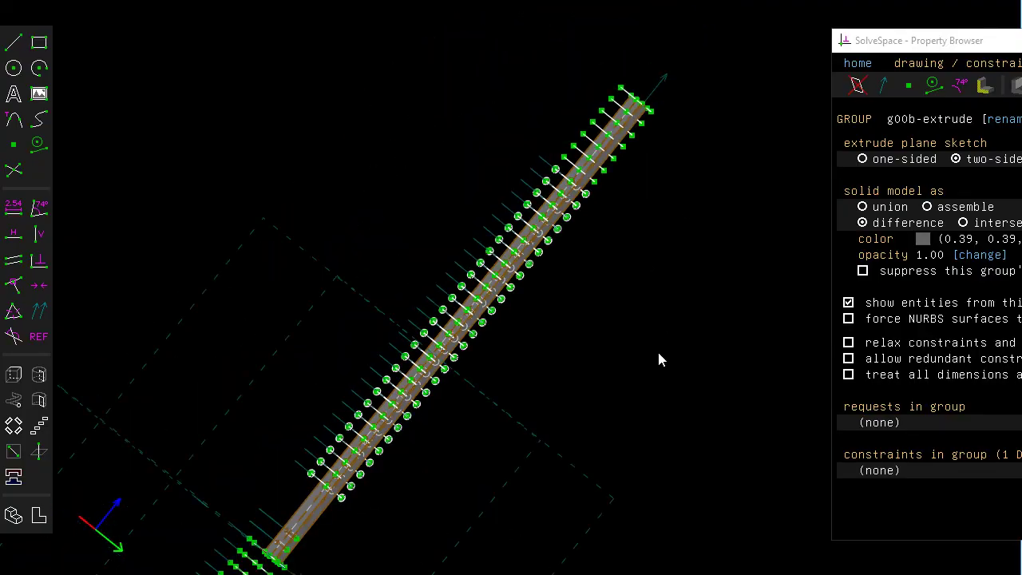
{"action": "right_click", "coordinate": [659, 359]}
{"action": "right_click_drag", "start_coordinate": [703, 243], "coordinate": [604, 325]}
{"action": "mouse_move", "coordinate": [672, 244]}
{"action": "middle_mouse_down"}
{"action": "mouse_move", "coordinate": [484, 360]}
{"action": "mouse_move", "coordinate": [621, 309]}
{"action": "middle_mouse_up"}
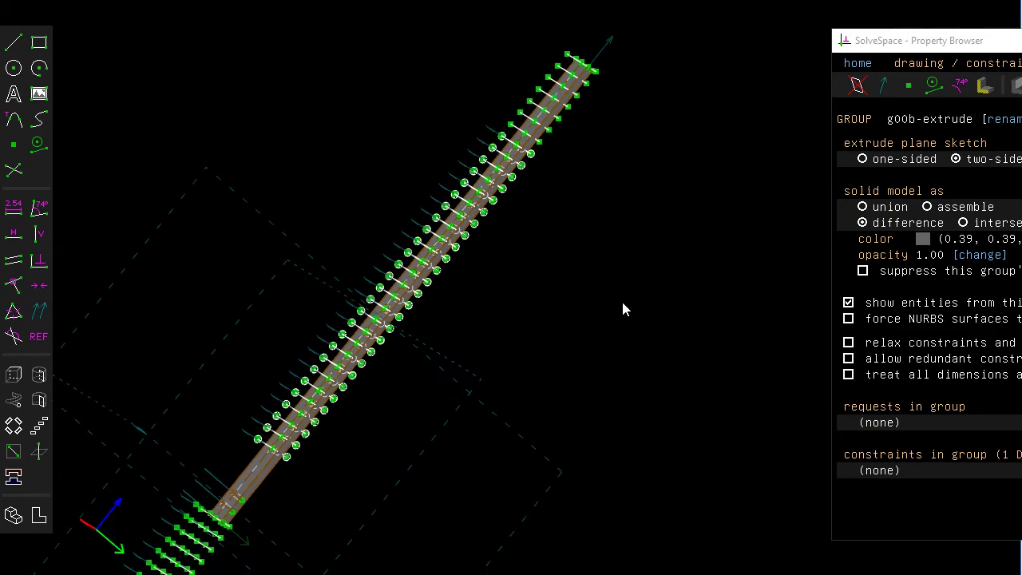
{"action": "key", "text": "Escape"}
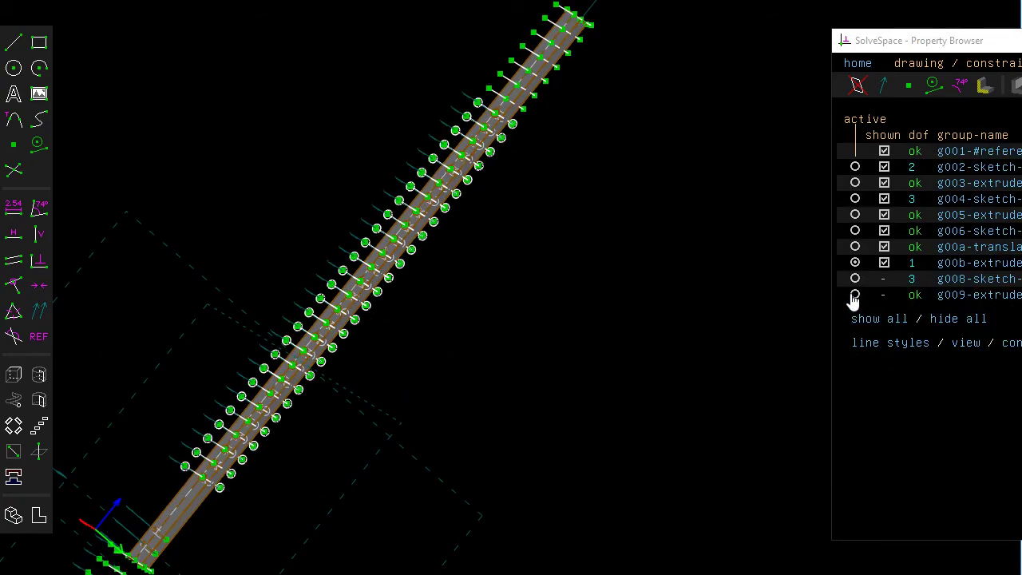
Make g009-extrude active and hide all groups, leaving only the tube with its hole row visible
{"action": "left_click", "coordinate": [854, 295]}
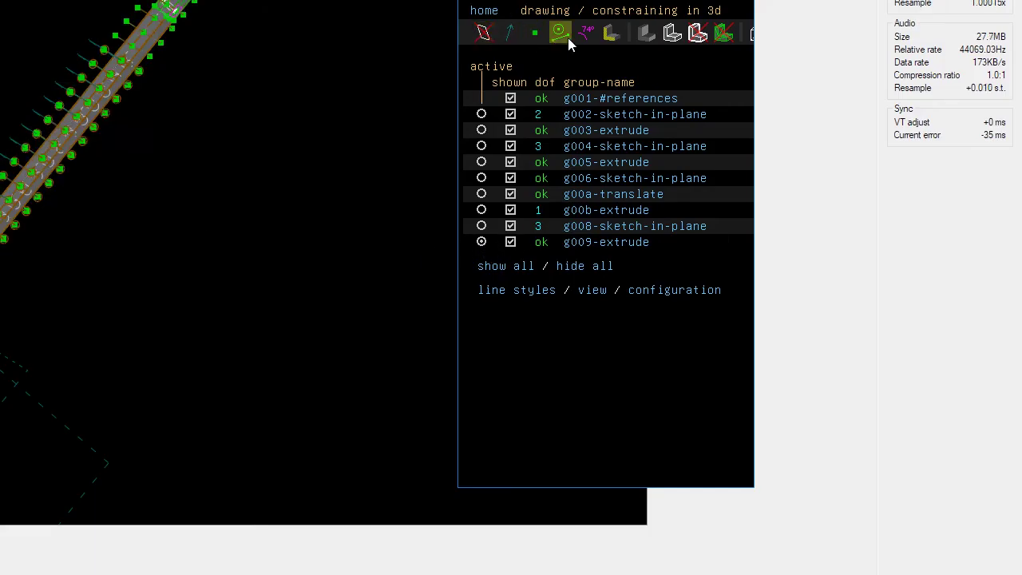
{"action": "left_click", "coordinate": [566, 268]}
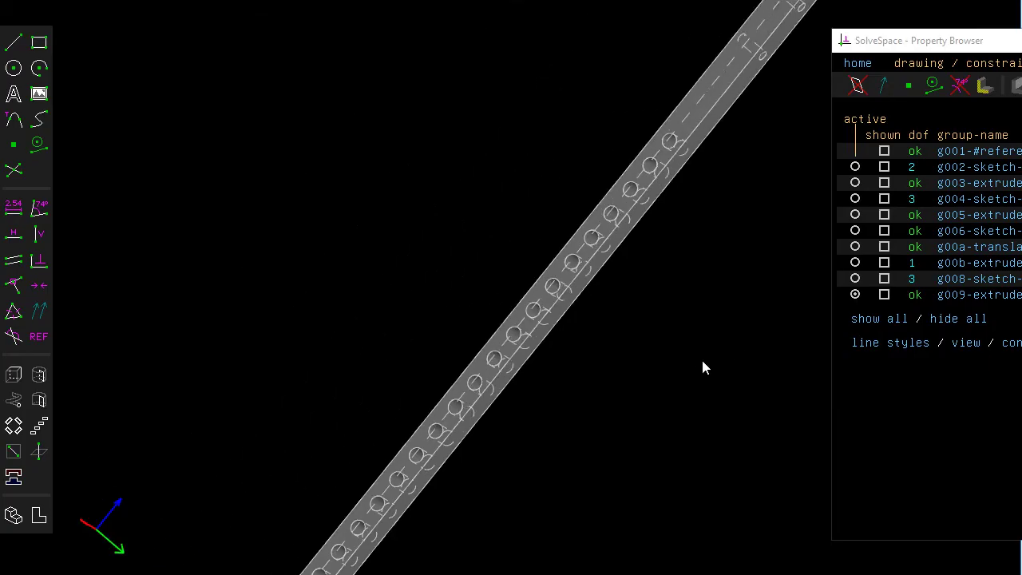
{"action": "mouse_move", "coordinate": [701, 366]}
{"action": "middle_mouse_down"}
{"action": "mouse_move", "coordinate": [582, 285]}
{"action": "mouse_move", "coordinate": [602, 331]}
{"action": "mouse_move", "coordinate": [671, 330]}
{"action": "mouse_move", "coordinate": [630, 292]}
{"action": "mouse_move", "coordinate": [710, 178]}
{"action": "mouse_move", "coordinate": [676, 193]}
{"action": "middle_mouse_up"}
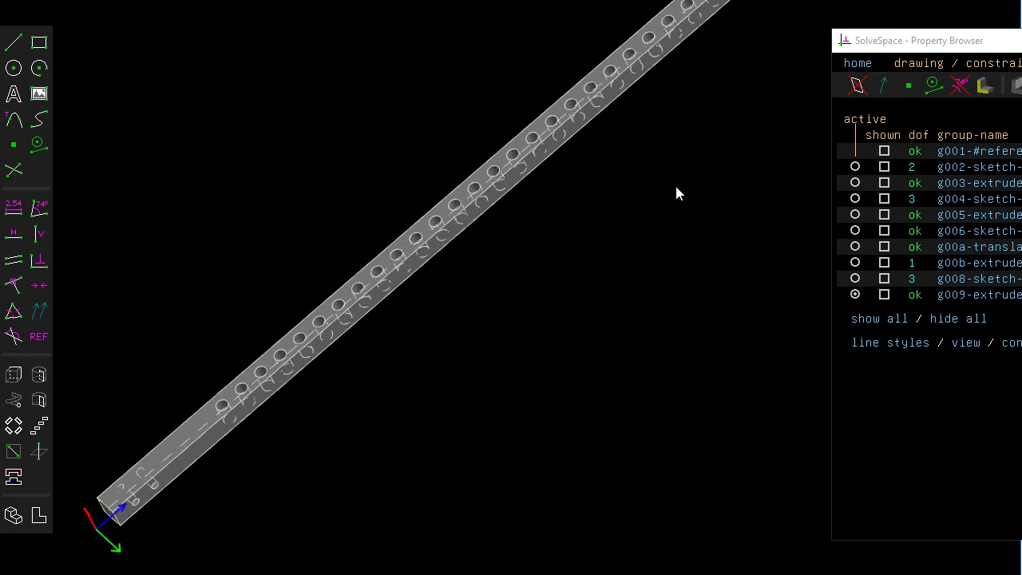
{"action": "left_click", "coordinate": [30, 1]}
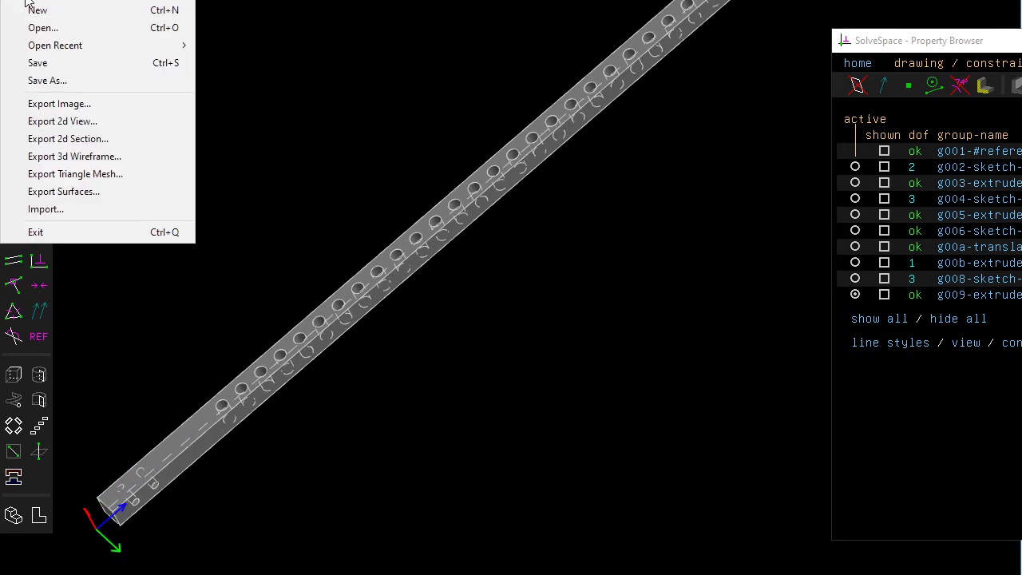
Save the tube model, then reopen assembled.slvs and relink its missing upright.slvs file
{"action": "left_click", "coordinate": [64, 64]}
{"action": "left_click", "coordinate": [24, 4]}
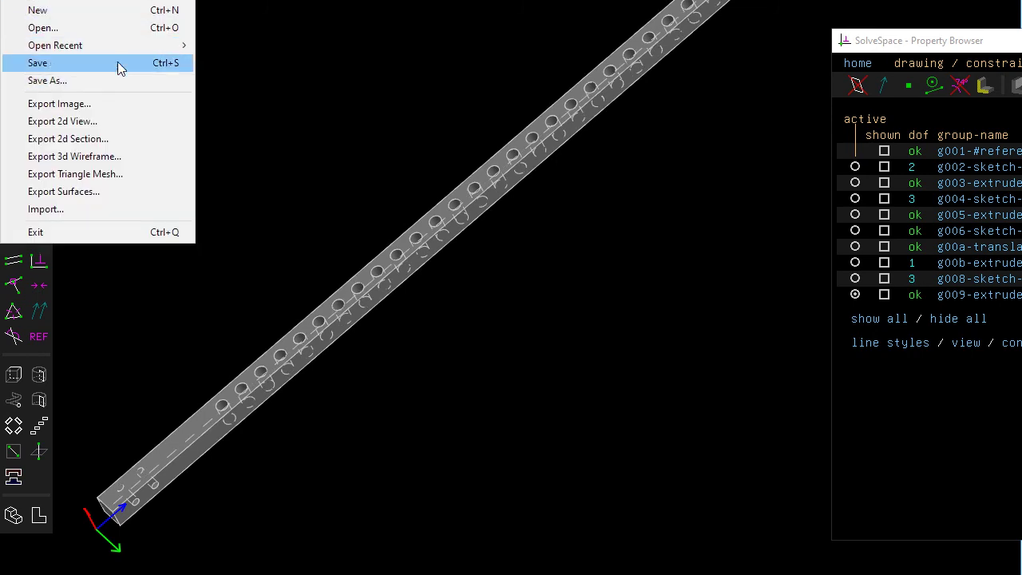
{"action": "mouse_move", "coordinate": [55, 46]}
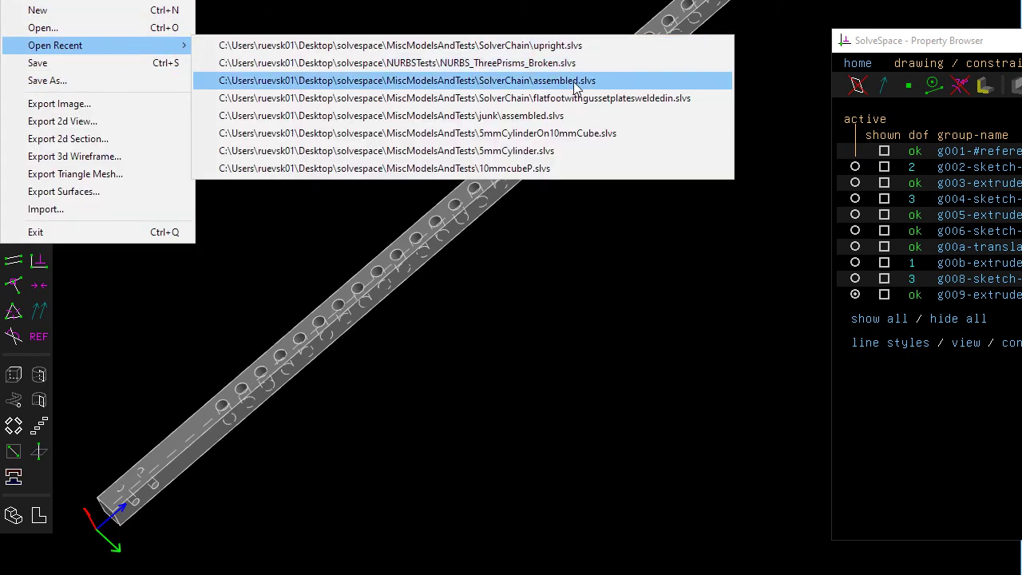
{"action": "left_click", "coordinate": [576, 87]}
{"action": "left_click", "coordinate": [250, 227]}
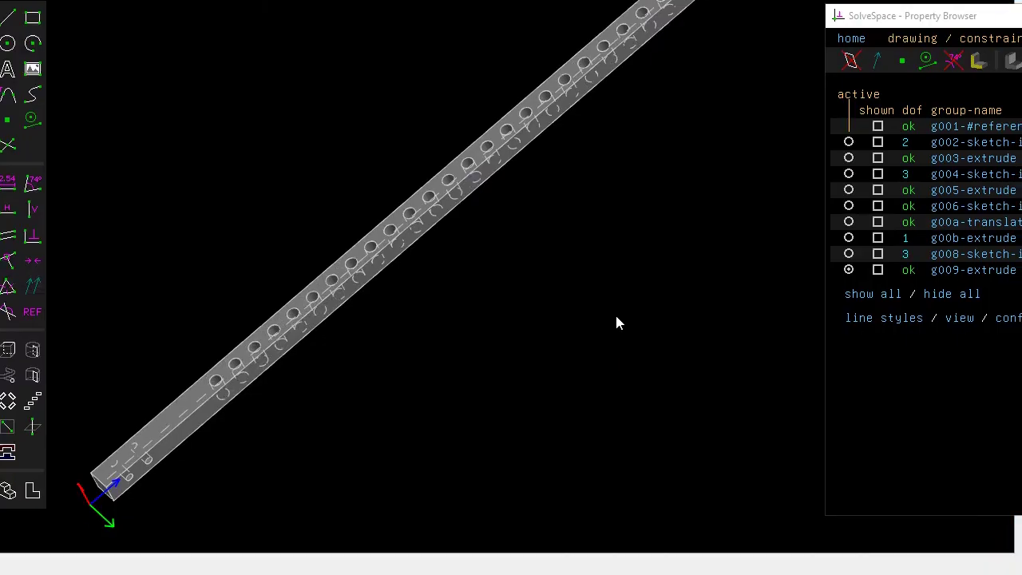
{"action": "left_click", "coordinate": [302, 126]}
{"action": "left_click", "coordinate": [650, 379]}
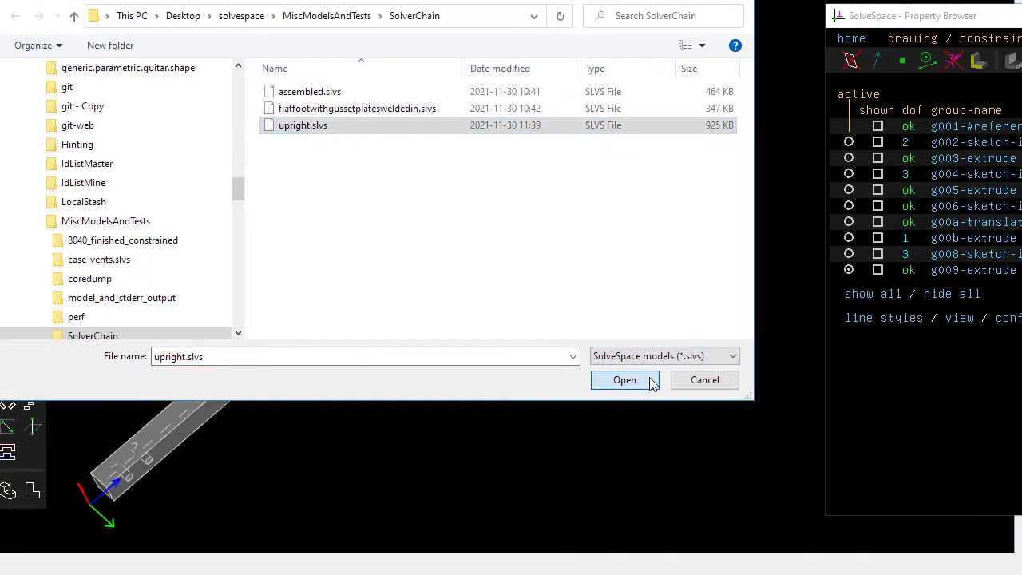
Orbit the assembly so the tube extends sideways, then zoom in on the holed crossbar
{"action": "mouse_move", "coordinate": [704, 306]}
{"action": "middle_mouse_down"}
{"action": "mouse_move", "coordinate": [650, 308]}
{"action": "mouse_move", "coordinate": [729, 203]}
{"action": "mouse_move", "coordinate": [586, 87]}
{"action": "mouse_move", "coordinate": [716, 54]}
{"action": "mouse_move", "coordinate": [798, 96]}
{"action": "mouse_move", "coordinate": [474, 315]}
{"action": "middle_mouse_up"}
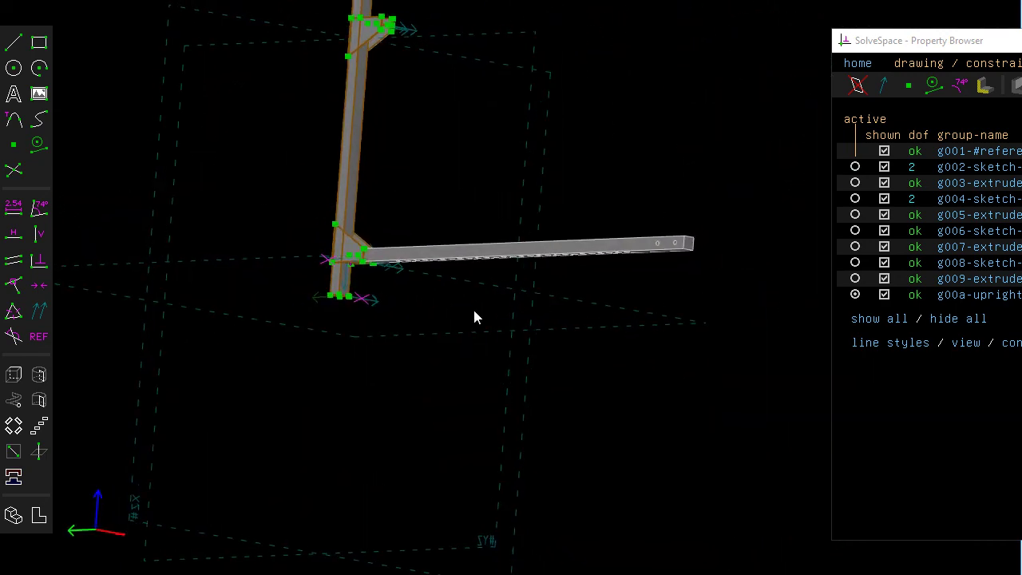
{"action": "mouse_move", "coordinate": [374, 436]}
{"action": "middle_mouse_down"}
{"action": "mouse_move", "coordinate": [532, 296]}
{"action": "mouse_move", "coordinate": [524, 266]}
{"action": "mouse_move", "coordinate": [518, 290]}
{"action": "mouse_move", "coordinate": [568, 317]}
{"action": "middle_mouse_up"}
{"action": "scroll", "coordinate": [567, 311], "scroll_direction": "up", "scroll_amount": 3}
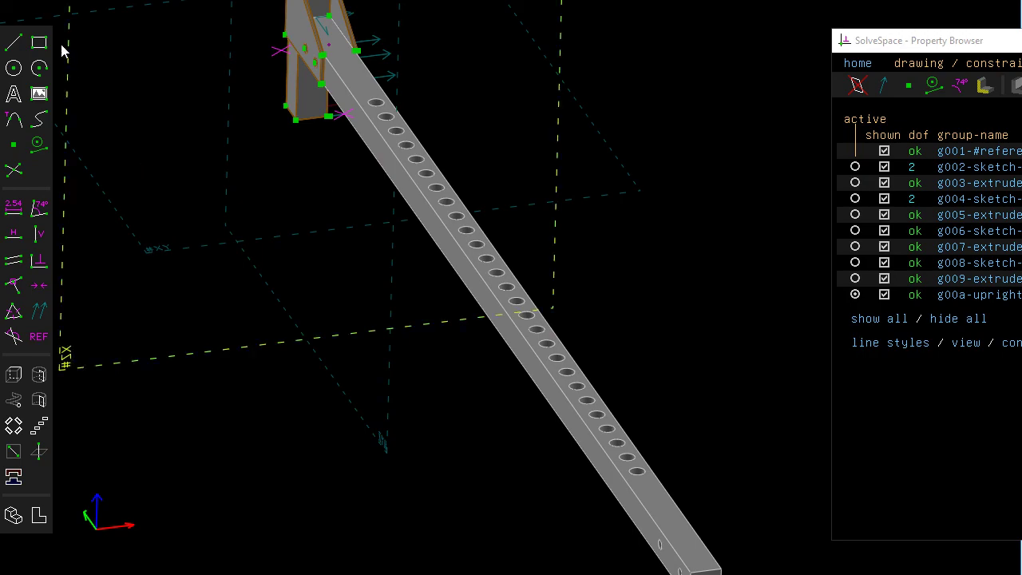